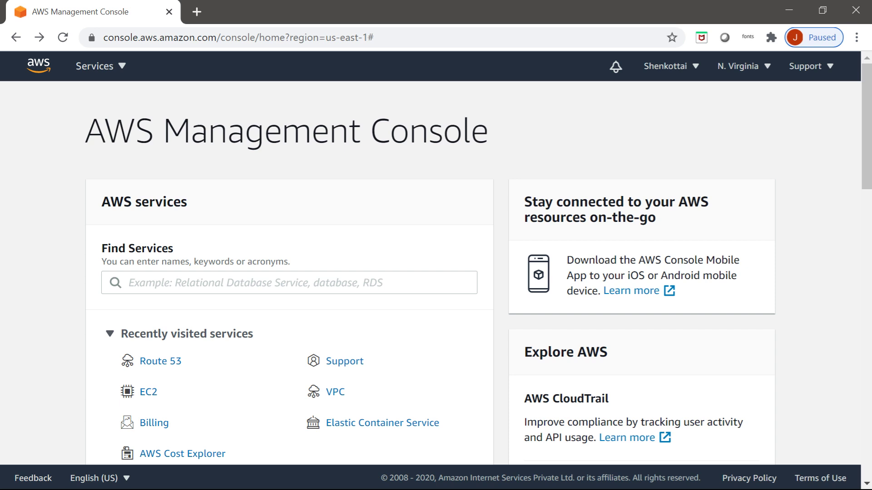
Search the AWS services for EC2 and open the EC2 dashboard.
{"action": "left_click", "coordinate": [289, 282]}
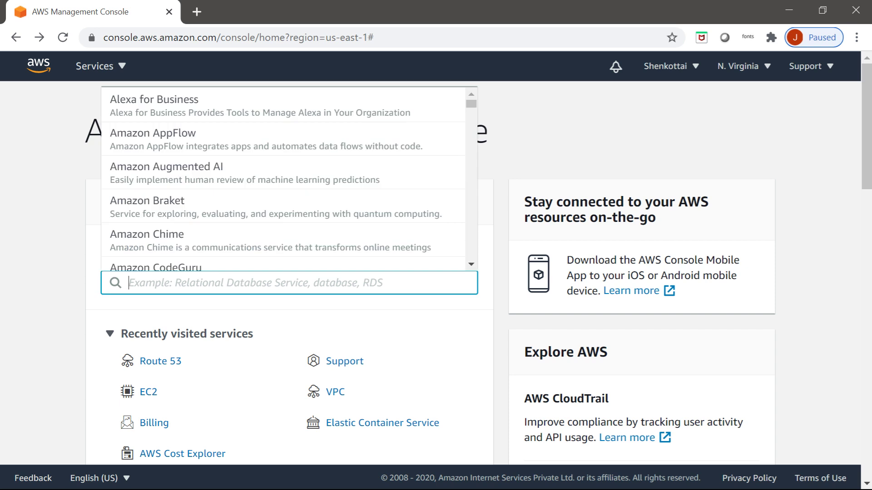
{"action": "type", "text": "EC2"}
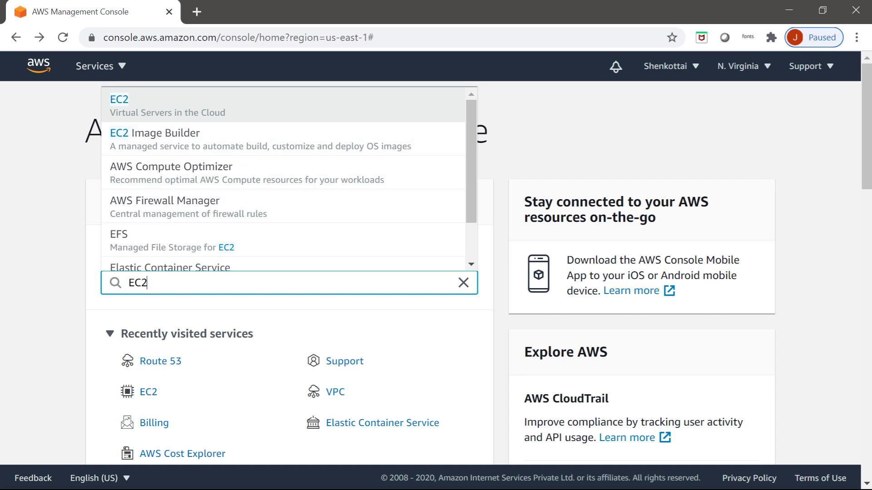
{"action": "left_click", "coordinate": [151, 108]}
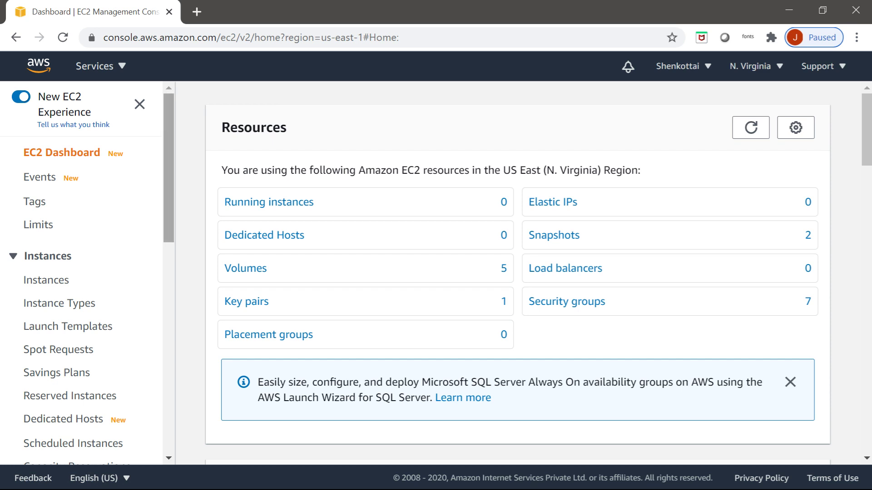
Open the EC2 instances list and start the launch wizard for a new instance.
{"action": "mouse_move", "coordinate": [169, 168]}
{"action": "left_mouse_down"}
{"action": "mouse_move", "coordinate": [169, 378]}
{"action": "mouse_move", "coordinate": [169, 167]}
{"action": "left_mouse_up"}
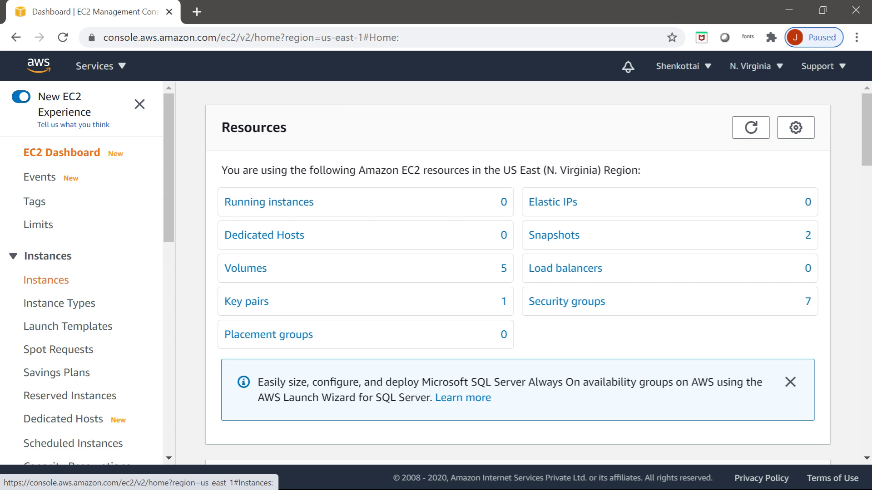
{"action": "left_click", "coordinate": [46, 280]}
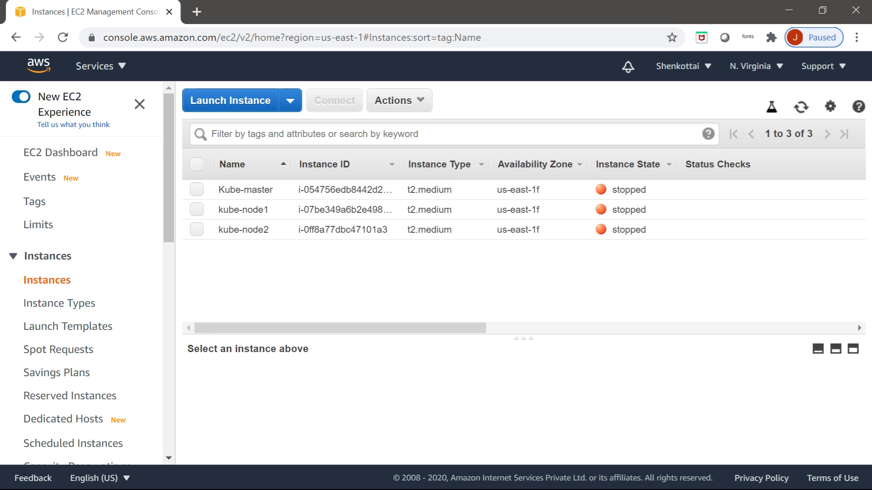
{"action": "left_click", "coordinate": [230, 100]}
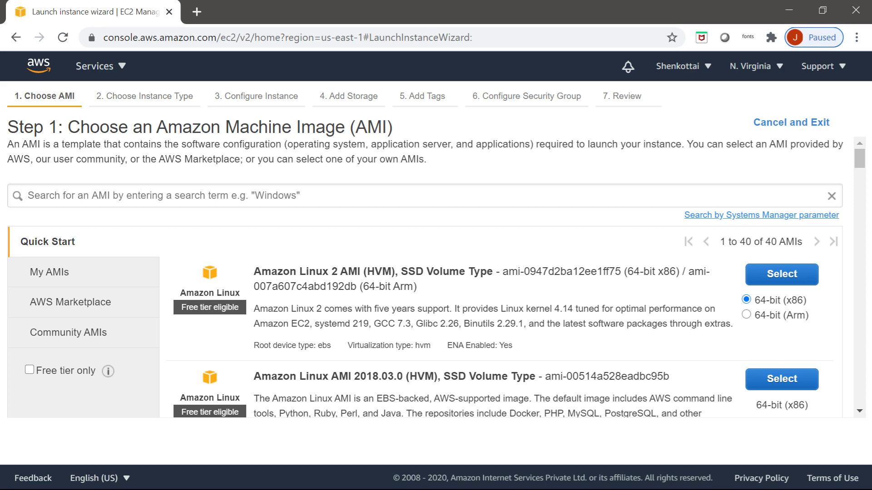
Switch to the Photos app to examine the hand-drawn VPC and instance diagram, and return to the launch wizard.
{"action": "key", "text": "alt+Tab"}
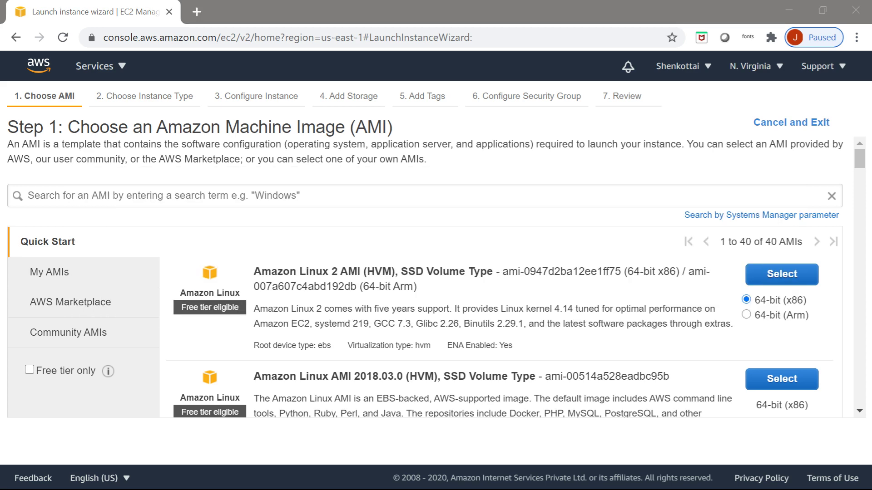
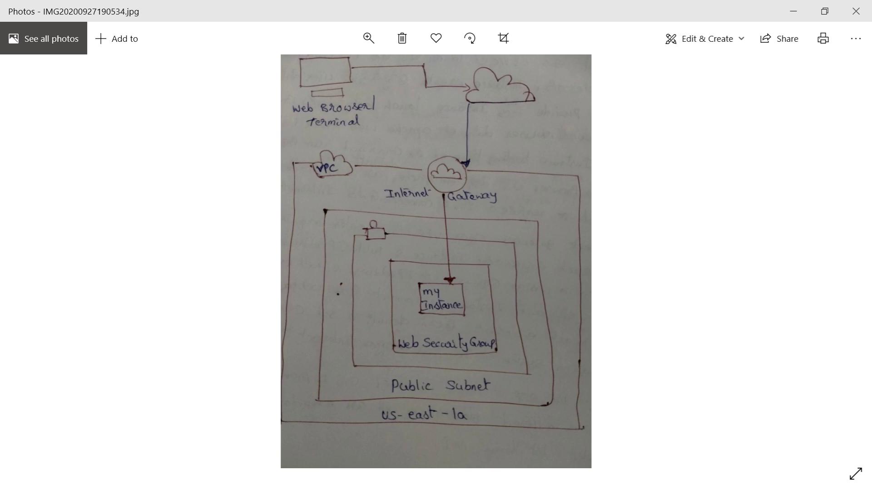
{"action": "key", "text": "alt+Tab"}
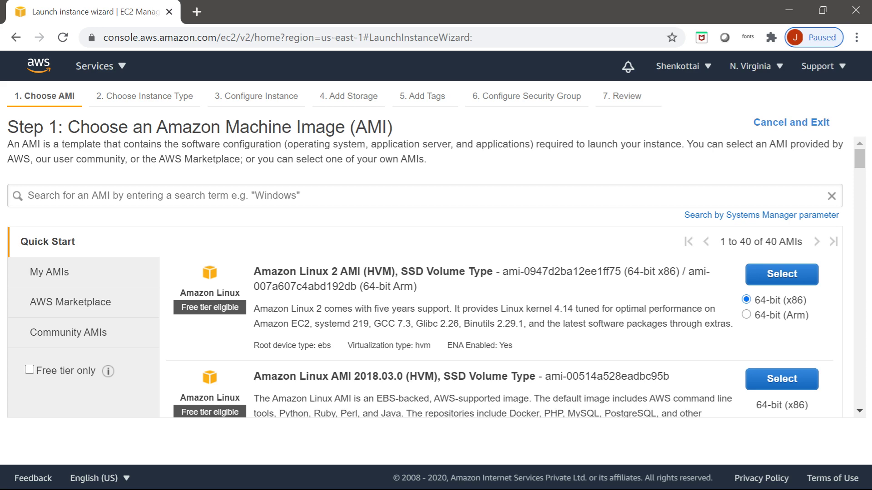
Examine the Quick Start machine images offered for the new instance, including the Linux, Windows and deep learning AMIs.
{"action": "scroll", "coordinate": [436, 279], "scroll_direction": "down", "scroll_amount": 5}
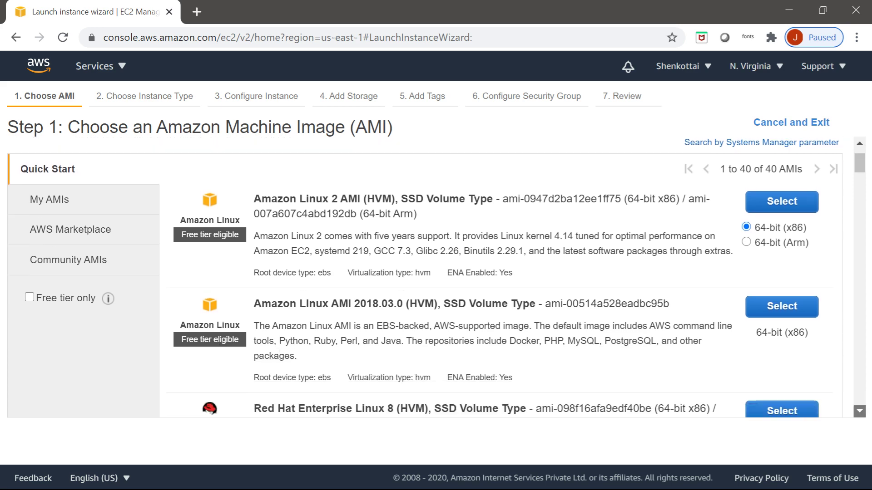
{"action": "scroll", "coordinate": [515, 277], "scroll_direction": "down", "scroll_amount": 8}
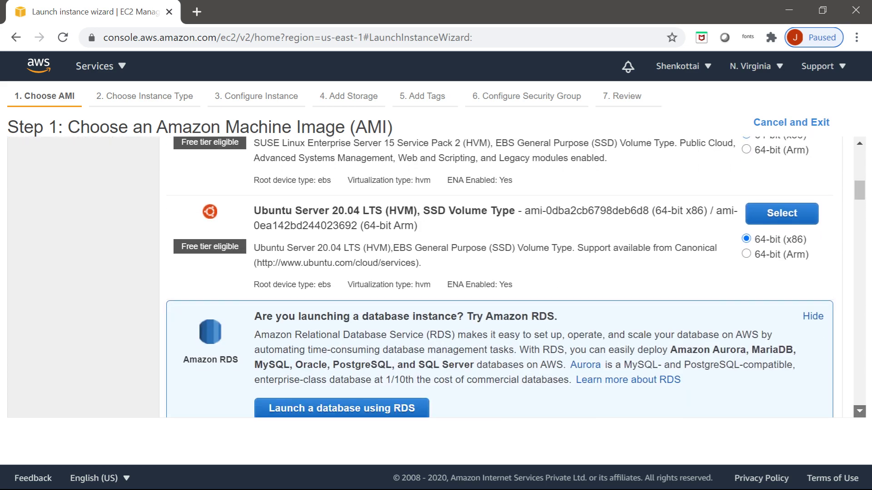
{"action": "scroll", "coordinate": [499, 277], "scroll_direction": "down", "scroll_amount": 7}
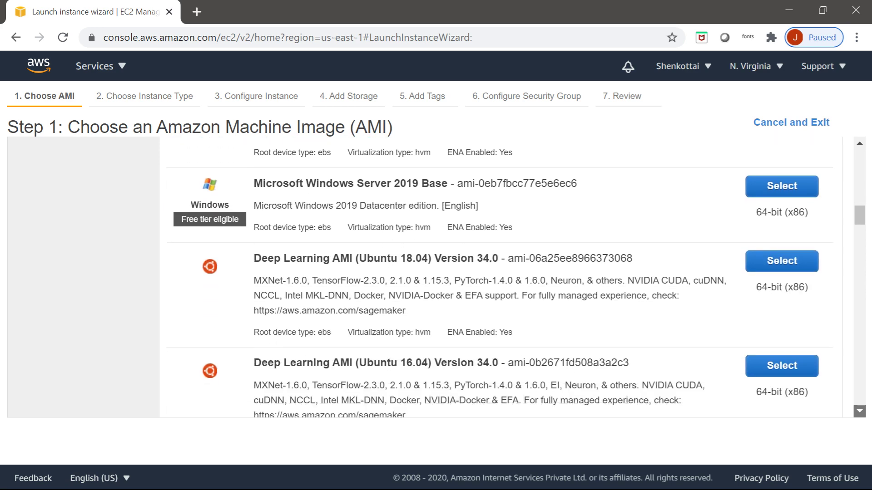
{"action": "scroll", "coordinate": [500, 276], "scroll_direction": "down", "scroll_amount": 3}
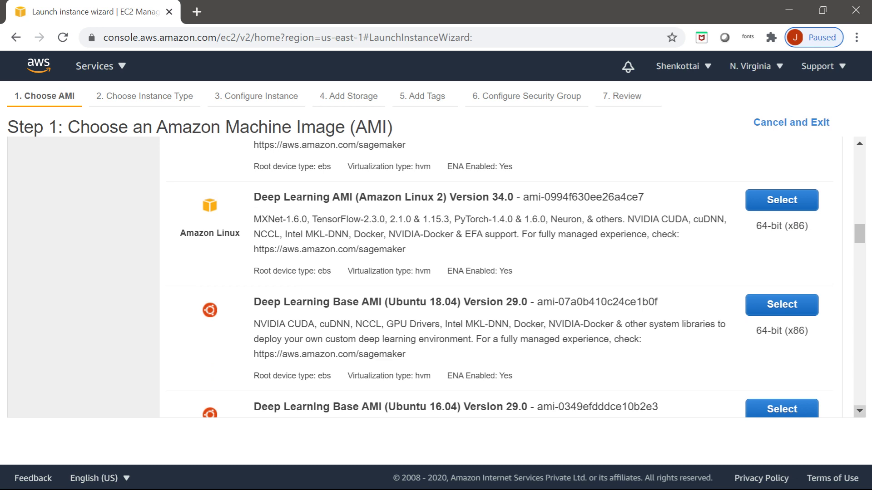
{"action": "scroll", "coordinate": [859, 411], "scroll_direction": "down", "scroll_amount": 4}
{"action": "scroll", "coordinate": [860, 411], "scroll_direction": "down", "scroll_amount": 6}
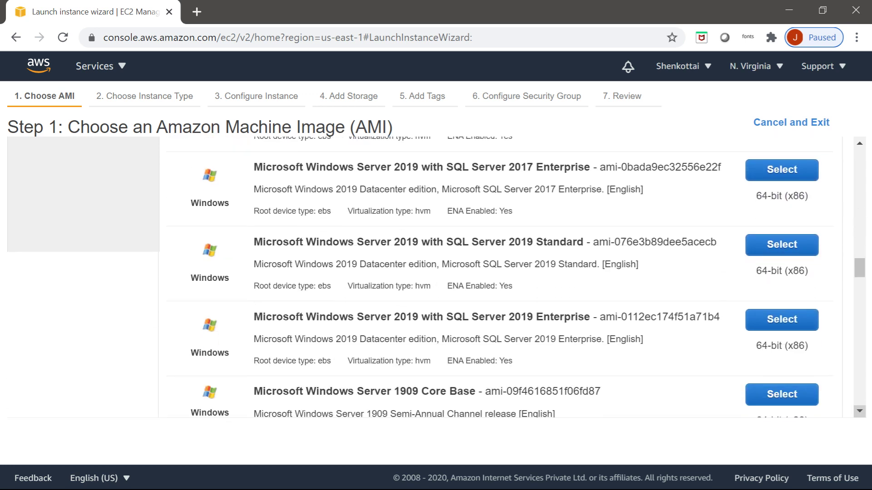
{"action": "scroll", "coordinate": [436, 276], "scroll_direction": "down", "scroll_amount": 4}
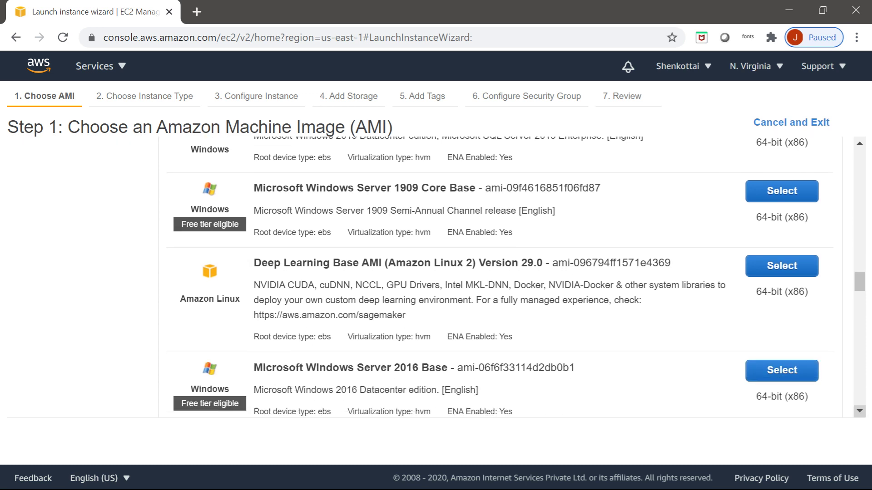
{"action": "scroll", "coordinate": [436, 277], "scroll_direction": "down", "scroll_amount": 5}
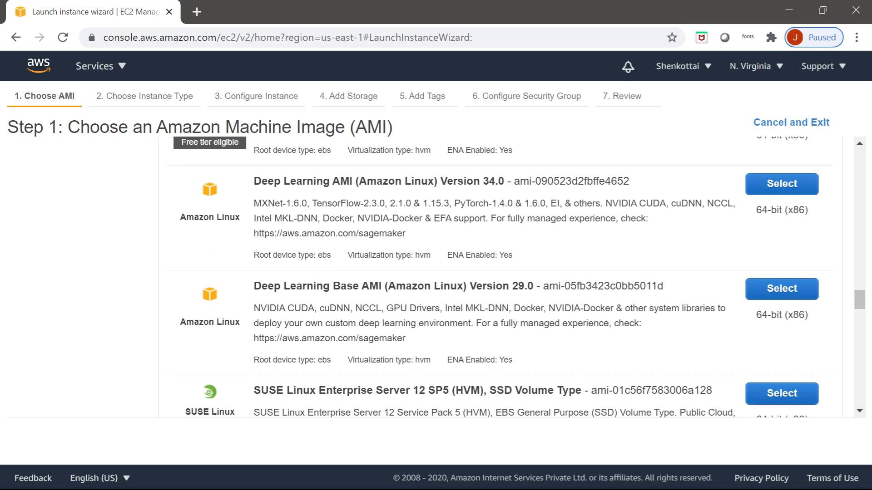
Select the 64-bit (x86) Amazon Linux 2 AMI (HVM), SSD Volume Type as the machine image.
{"action": "left_click", "coordinate": [859, 143]}
{"action": "left_click", "coordinate": [860, 143]}
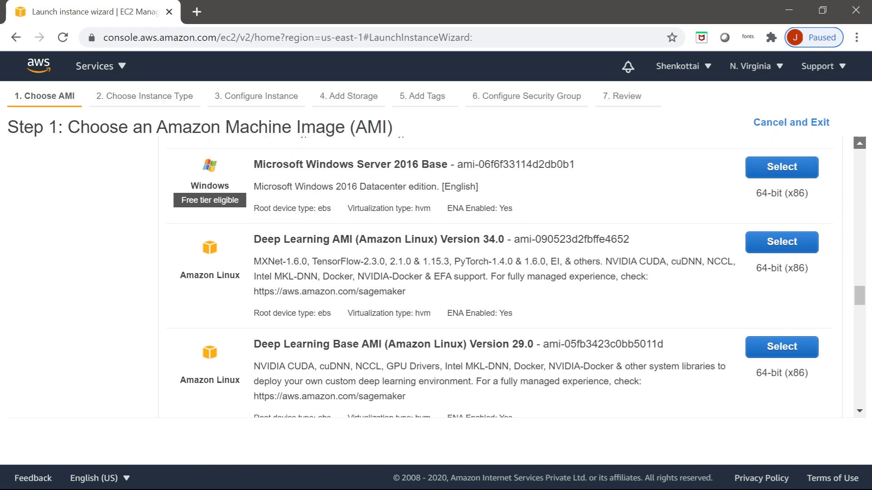
{"action": "scroll", "coordinate": [859, 143], "scroll_direction": "up", "scroll_amount": 10}
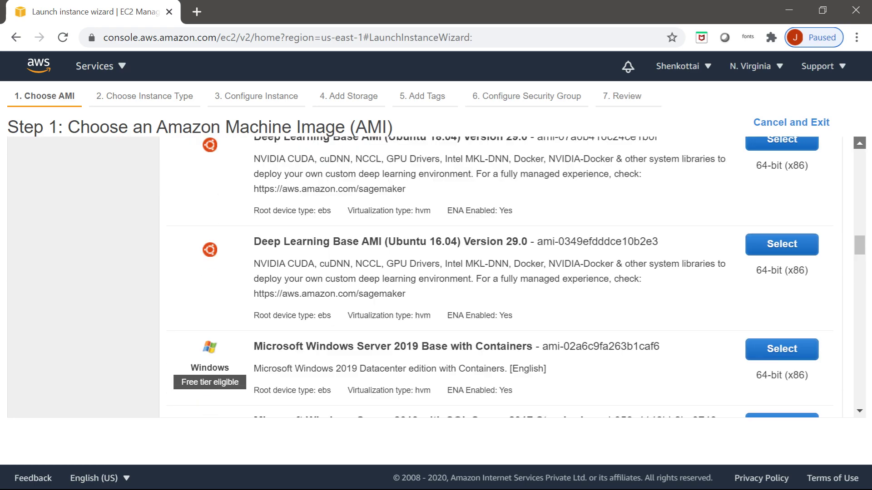
{"action": "scroll", "coordinate": [860, 143], "scroll_direction": "up", "scroll_amount": 10}
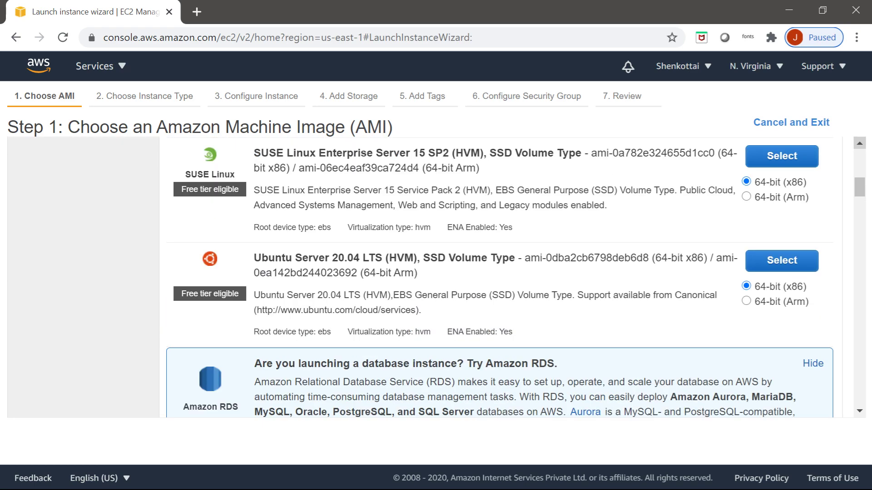
{"action": "scroll", "coordinate": [859, 143], "scroll_direction": "up", "scroll_amount": 6}
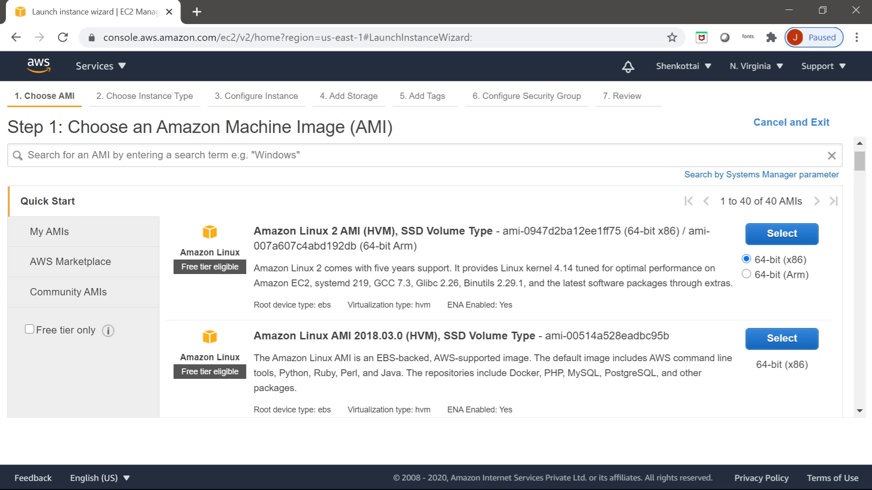
{"action": "left_click", "coordinate": [781, 233]}
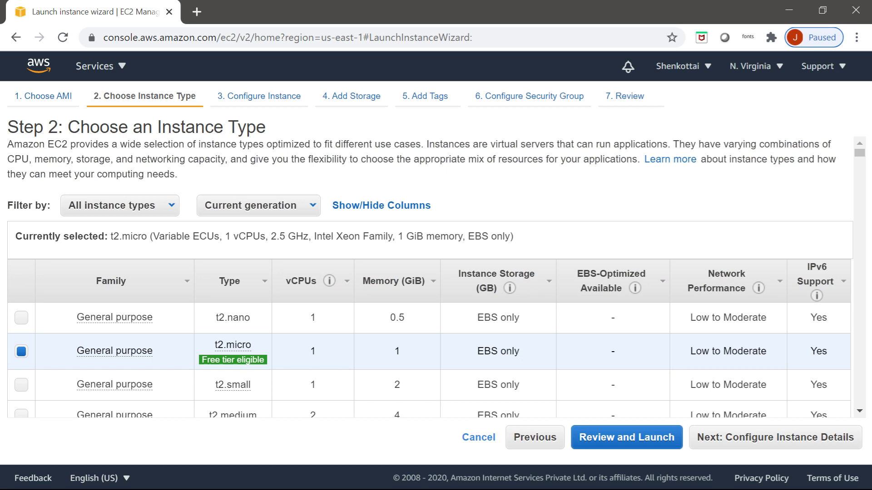
Examine the available instance types across the general purpose, compute, GPU, memory and storage optimized families.
{"action": "scroll", "coordinate": [429, 277], "scroll_direction": "down", "scroll_amount": 8}
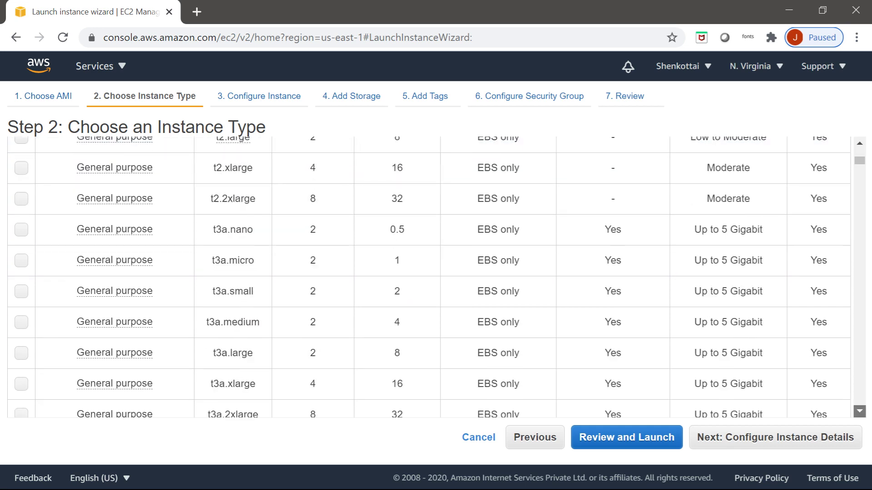
{"action": "scroll", "coordinate": [429, 277], "scroll_direction": "down", "scroll_amount": 10}
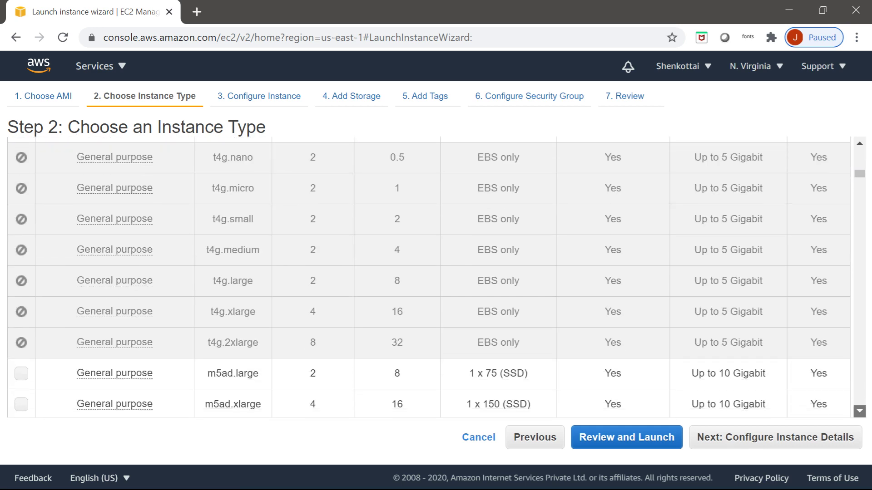
{"action": "scroll", "coordinate": [429, 277], "scroll_direction": "down", "scroll_amount": 10}
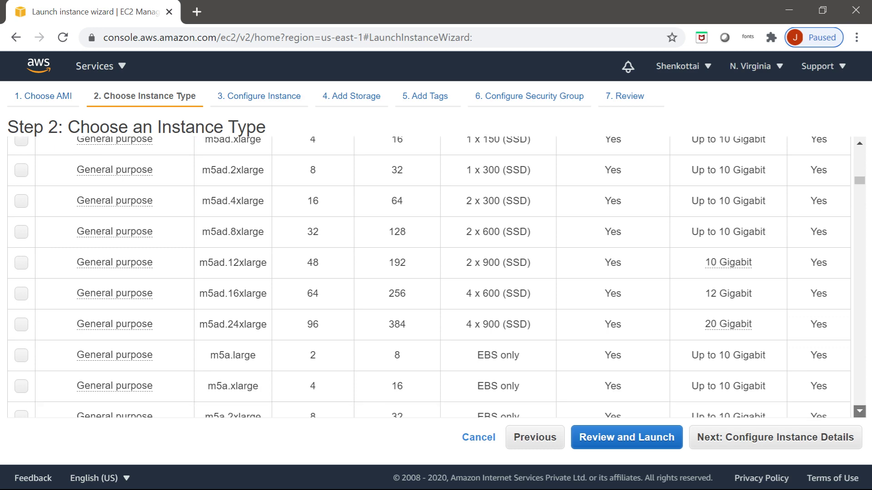
{"action": "scroll", "coordinate": [429, 277], "scroll_direction": "down", "scroll_amount": 20}
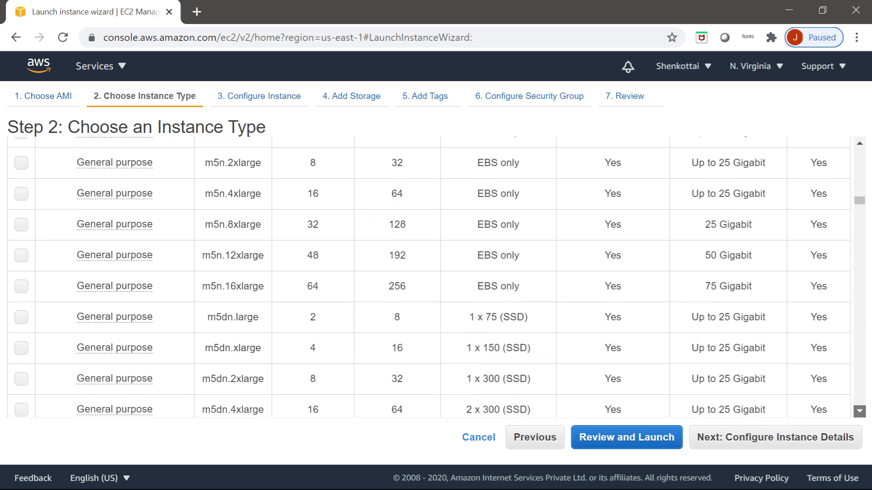
{"action": "scroll", "coordinate": [429, 277], "scroll_direction": "down", "scroll_amount": 20}
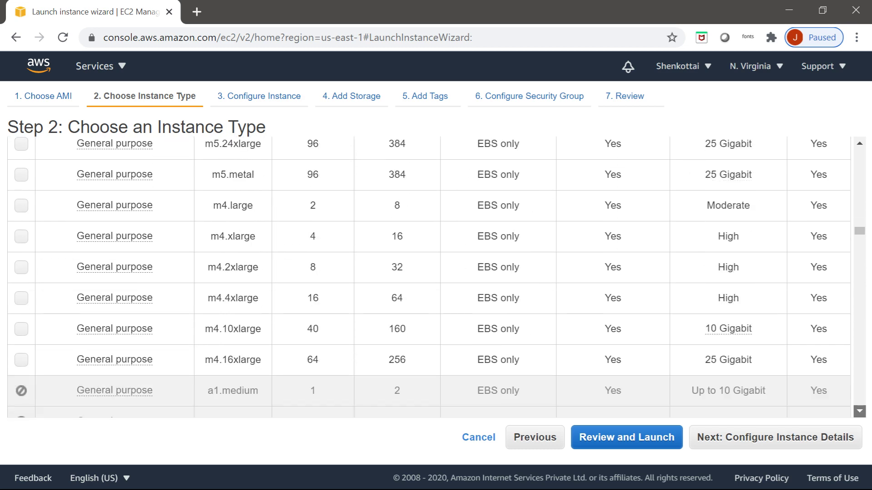
{"action": "scroll", "coordinate": [429, 277], "scroll_direction": "down", "scroll_amount": 10}
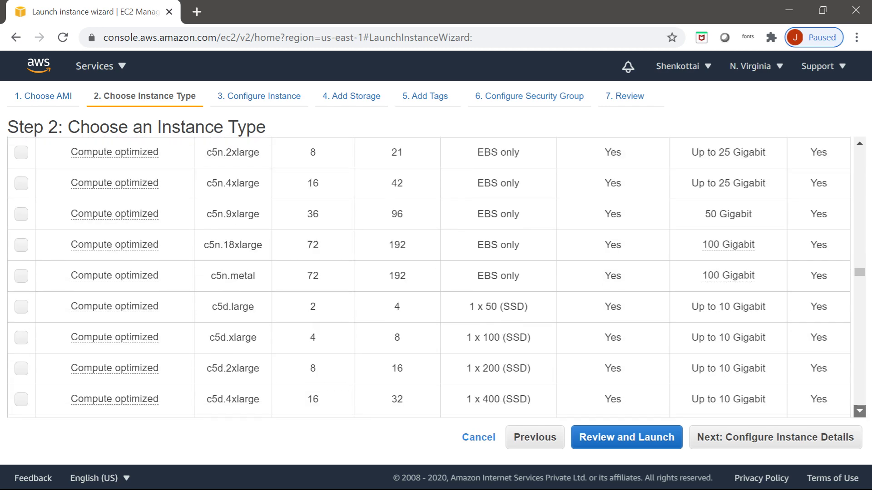
{"action": "scroll", "coordinate": [429, 277], "scroll_direction": "down", "scroll_amount": 5}
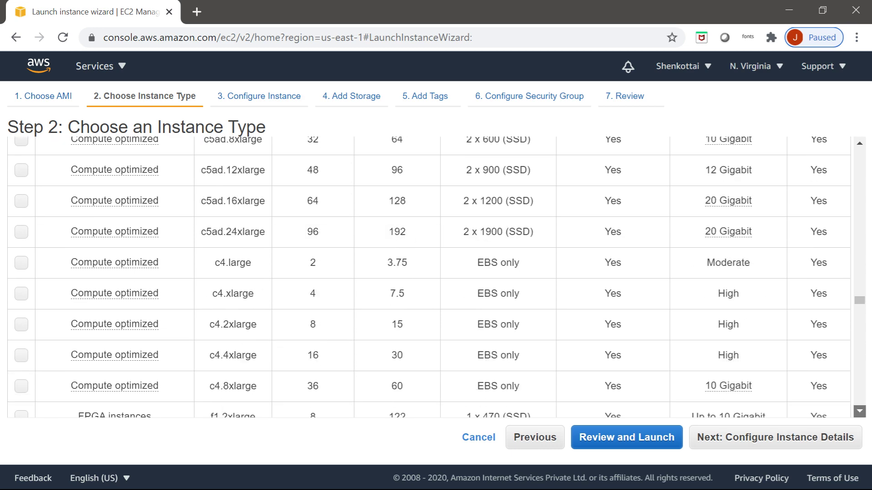
{"action": "scroll", "coordinate": [429, 277], "scroll_direction": "down", "scroll_amount": 3}
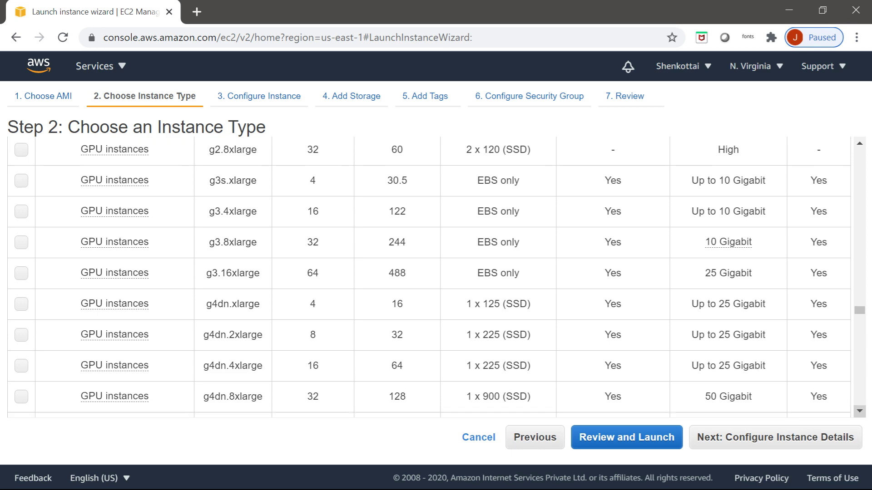
{"action": "left_click", "coordinate": [859, 411]}
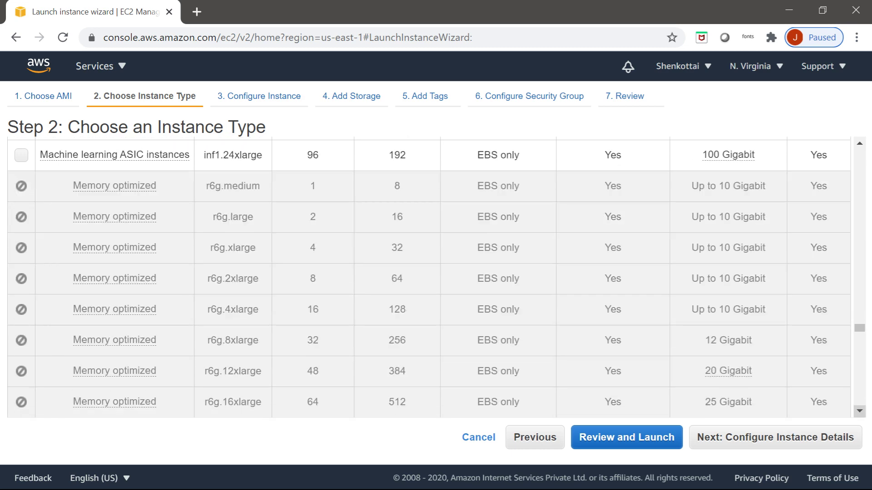
{"action": "left_click", "coordinate": [860, 412]}
{"action": "left_click", "coordinate": [859, 412]}
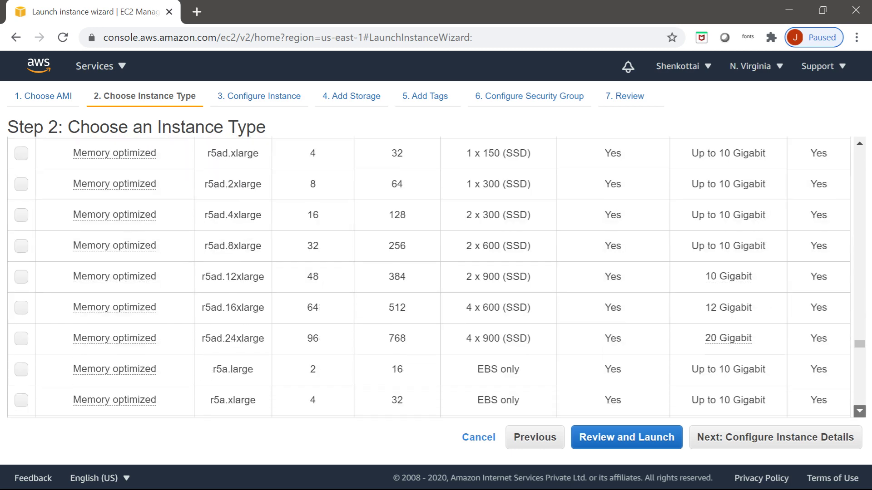
{"action": "left_click", "coordinate": [860, 411]}
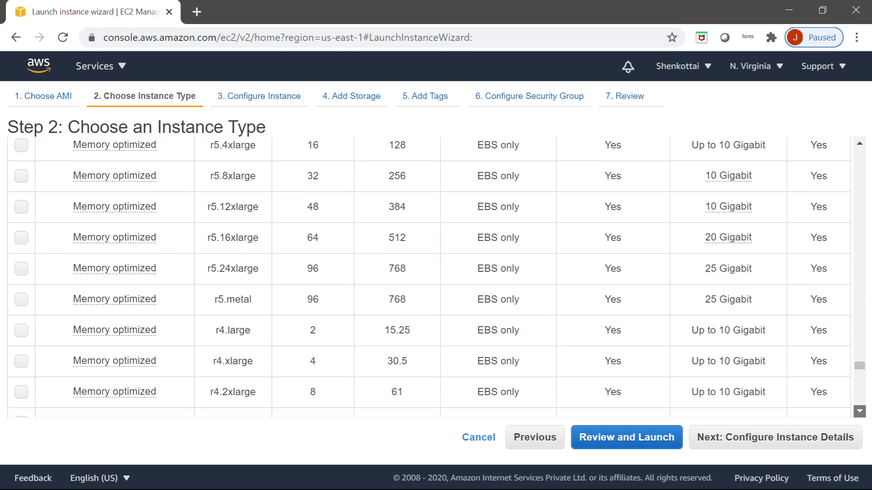
{"action": "left_click", "coordinate": [859, 411]}
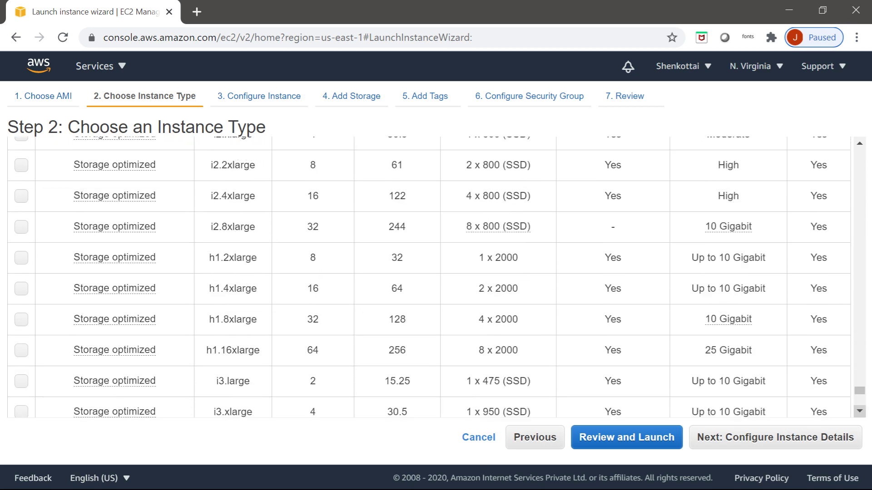
{"action": "left_click", "coordinate": [859, 411]}
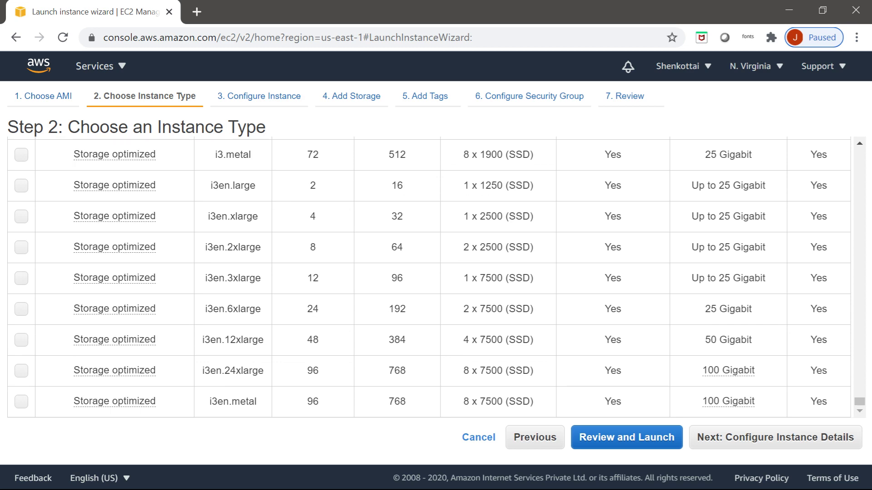
{"action": "left_click", "coordinate": [859, 143]}
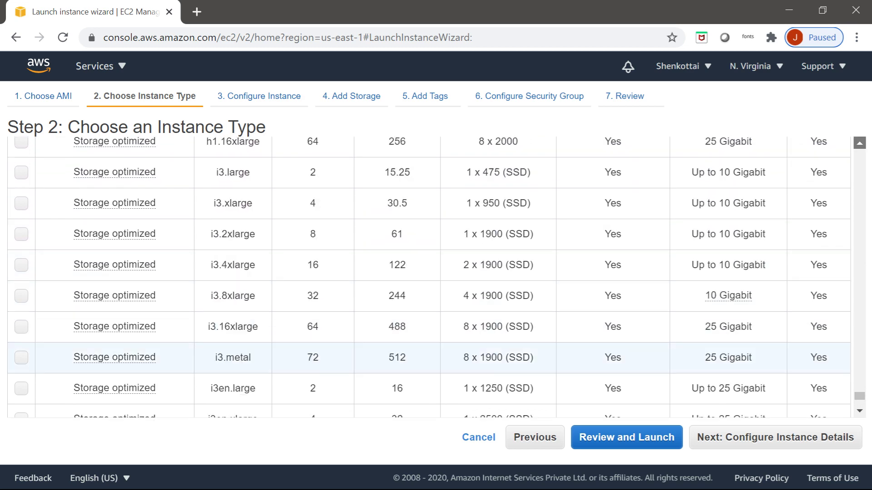
{"action": "left_click", "coordinate": [859, 143]}
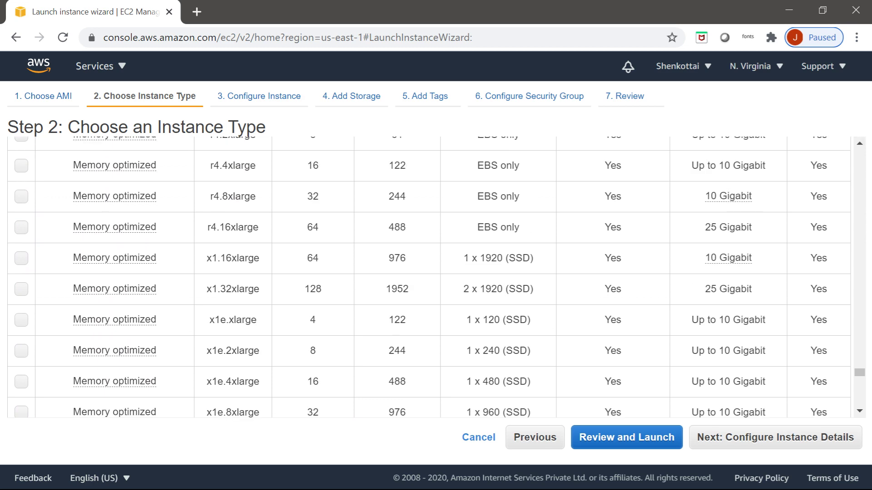
{"action": "scroll", "coordinate": [429, 277], "scroll_direction": "up", "scroll_amount": 20}
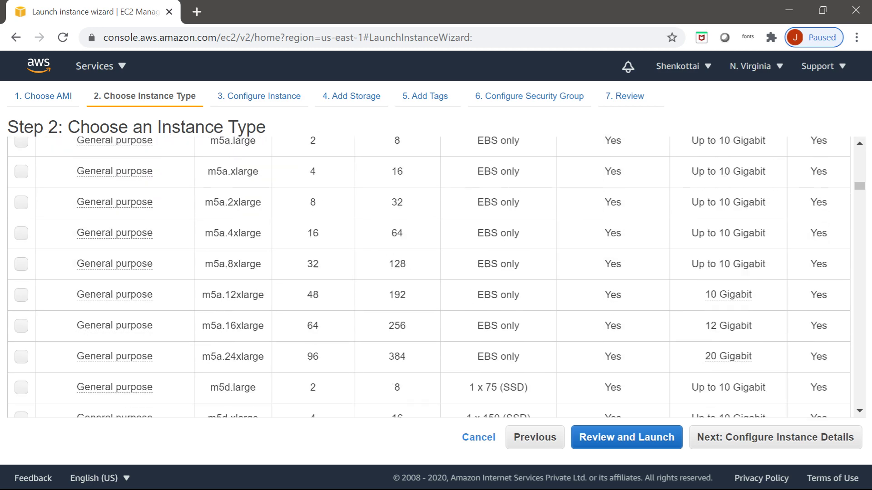
{"action": "scroll", "coordinate": [429, 277], "scroll_direction": "up", "scroll_amount": 10}
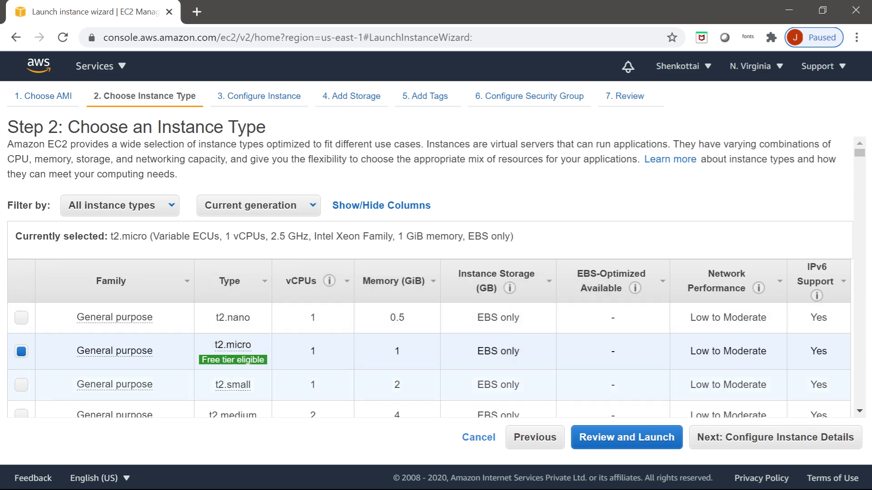
Continue to the instance details with t2.micro, keeping the default VPC as network and no subnet preference.
{"action": "left_click", "coordinate": [775, 437]}
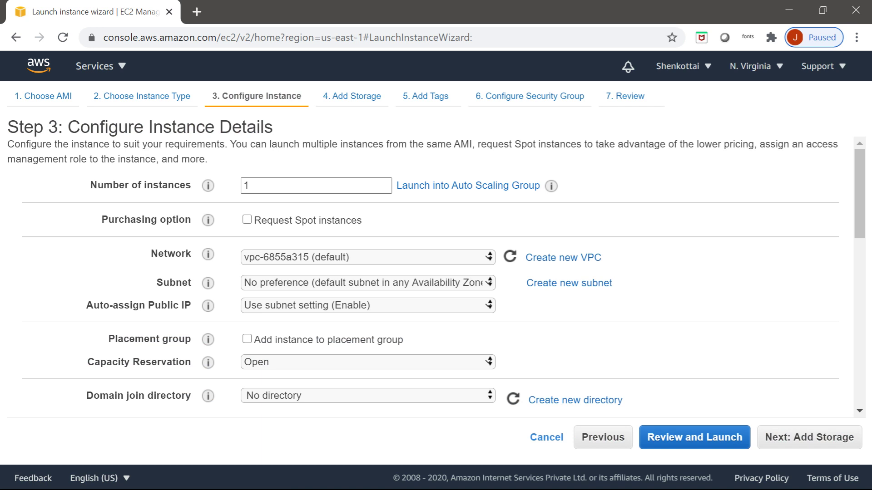
{"action": "left_click", "coordinate": [363, 257]}
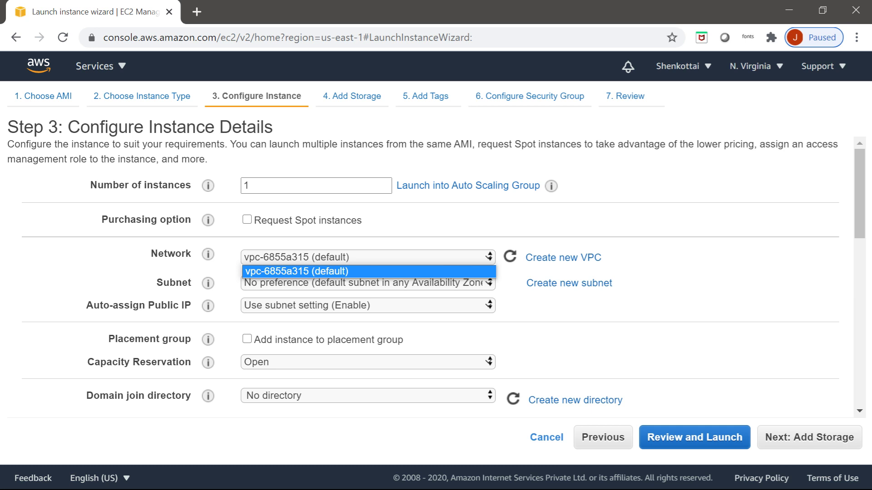
{"action": "key", "text": "Return"}
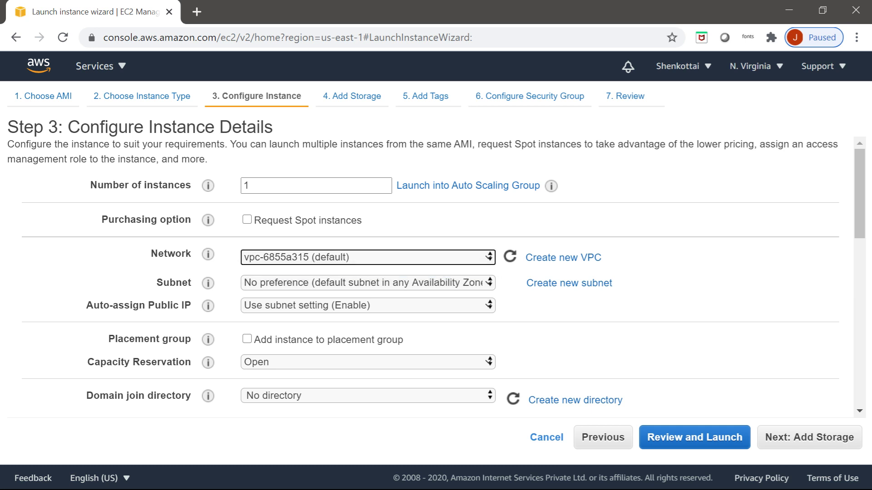
{"action": "key", "text": "Tab"}
{"action": "key", "text": "alt+Down"}
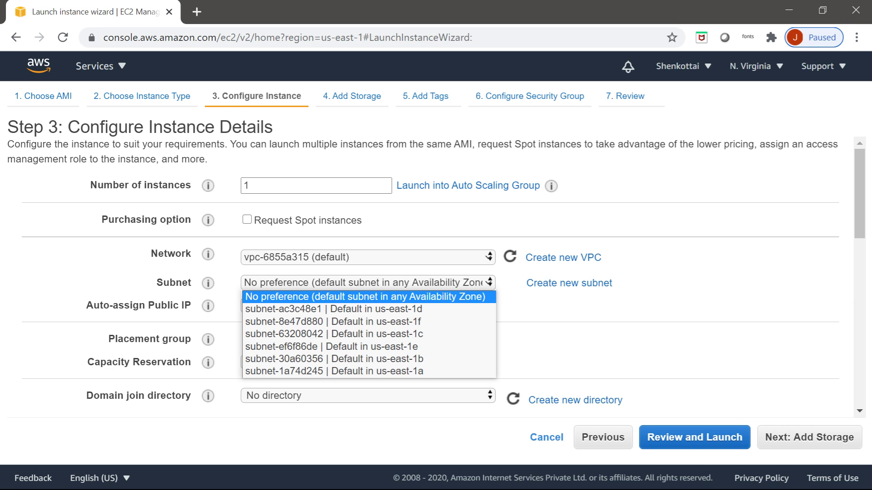
{"action": "key", "text": "Escape"}
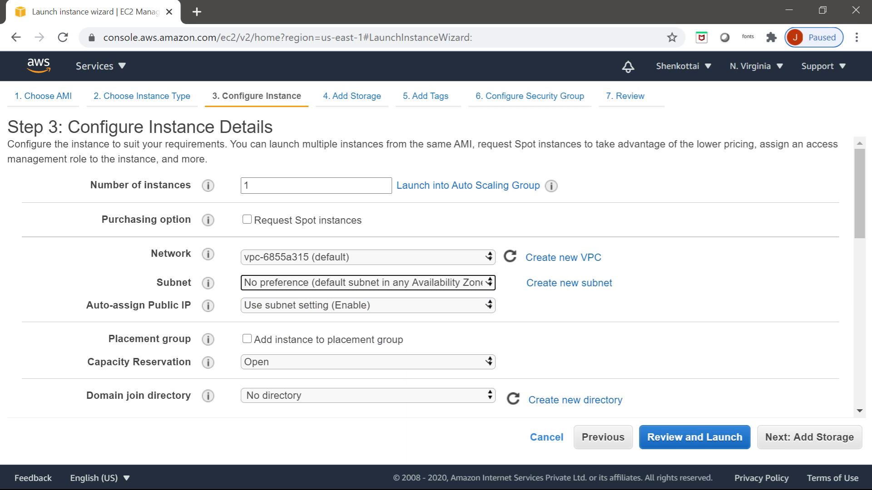
Set Auto-assign Public IP to Enable for the new instance.
{"action": "left_click", "coordinate": [368, 305]}
{"action": "key", "text": "Down"}
{"action": "key", "text": "Return"}
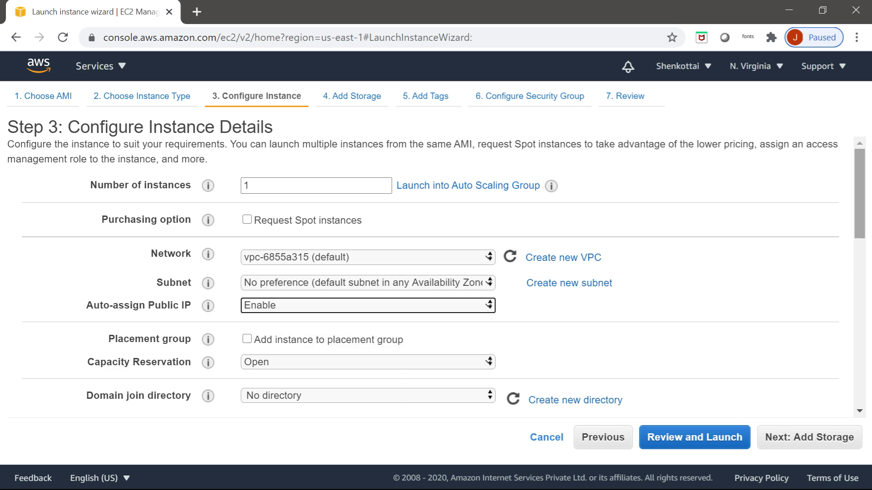
Begin the instance's user data script in the advanced details with the line "#!/bin/bash".
{"action": "scroll", "coordinate": [436, 276], "scroll_direction": "down", "scroll_amount": 7}
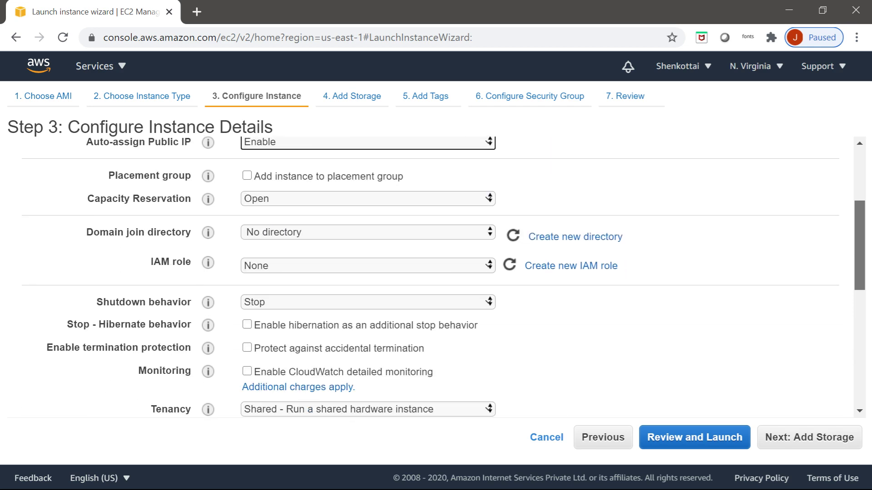
{"action": "scroll", "coordinate": [436, 276], "scroll_direction": "down", "scroll_amount": 5}
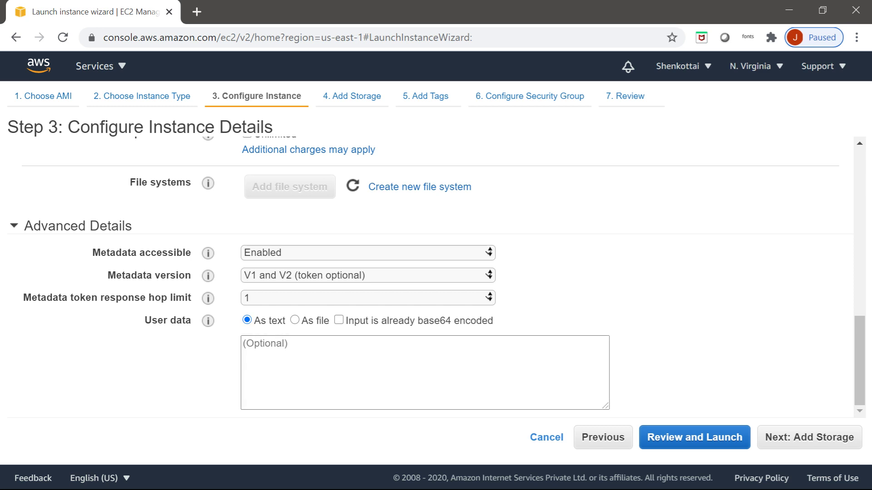
{"action": "left_click", "coordinate": [243, 343]}
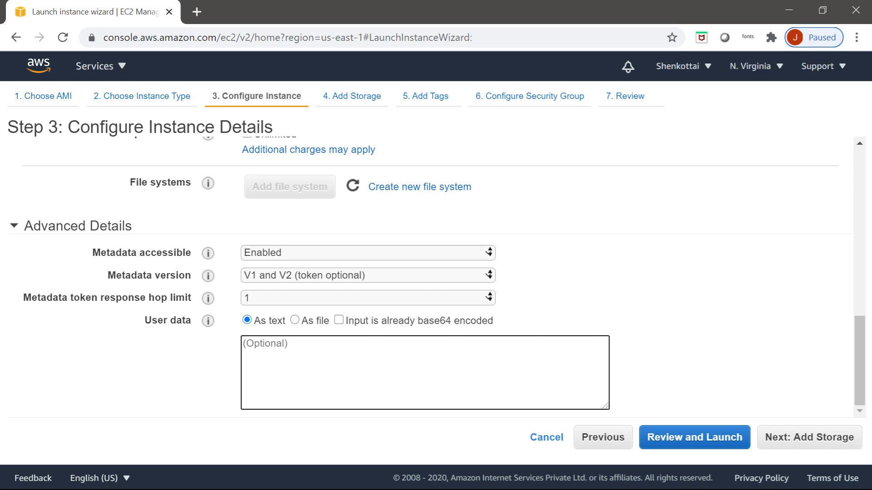
{"action": "type", "text": "@!"}
{"action": "key", "text": "BackSpace"}
{"action": "key", "text": "BackSpace"}
{"action": "type", "text": "#!/BIN/BASH"}
{"action": "key", "text": "BackSpace"}
{"action": "key", "text": "BackSpace"}
{"action": "key", "text": "BackSpace"}
{"action": "key", "text": "BackSpace"}
{"action": "key", "text": "BackSpace"}
{"action": "key", "text": "BackSpace"}
{"action": "key", "text": "BackSpace"}
{"action": "key", "text": "BackSpace"}
{"action": "type", "text": "bin/bash"}
Add the line "sudo yum update -y" to the user data script.
{"action": "key", "text": "Return"}
{"action": "type", "text": "suod"}
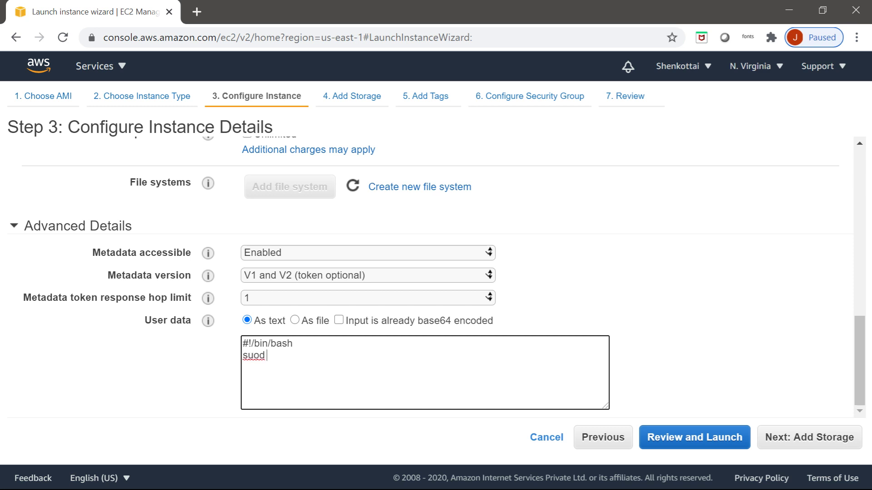
{"action": "key", "text": "BackSpace"}
{"action": "key", "text": "BackSpace"}
{"action": "key", "text": "BackSpace"}
{"action": "key", "text": "BackSpace"}
{"action": "type", "text": "udo "}
{"action": "type", "text": "y"}
{"action": "type", "text": "u"}
{"action": "type", "text": "m"}
{"action": "type", "text": " update"}
{"action": "type", "text": " -y"}
Add the line "sudo yum install httpd -y" to the user data script.
{"action": "type", "text": "suod"}
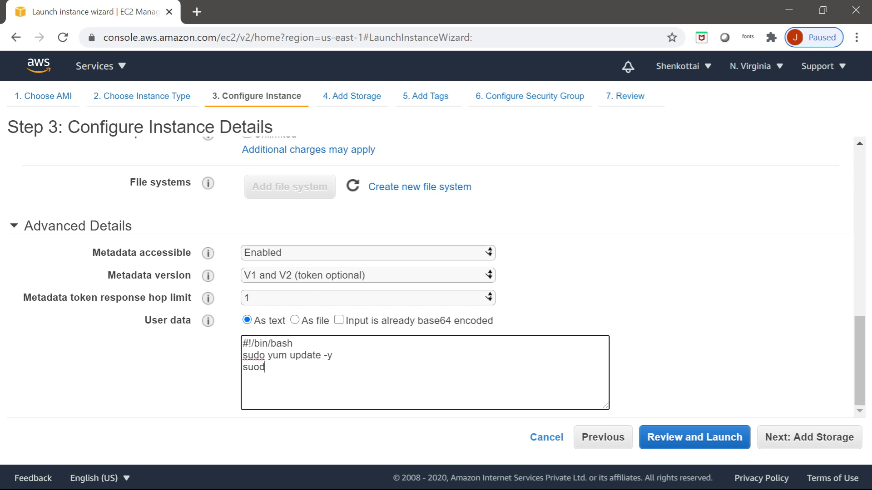
{"action": "key", "text": "BackSpace"}
{"action": "key", "text": "BackSpace"}
{"action": "type", "text": "do yum install httpd"}
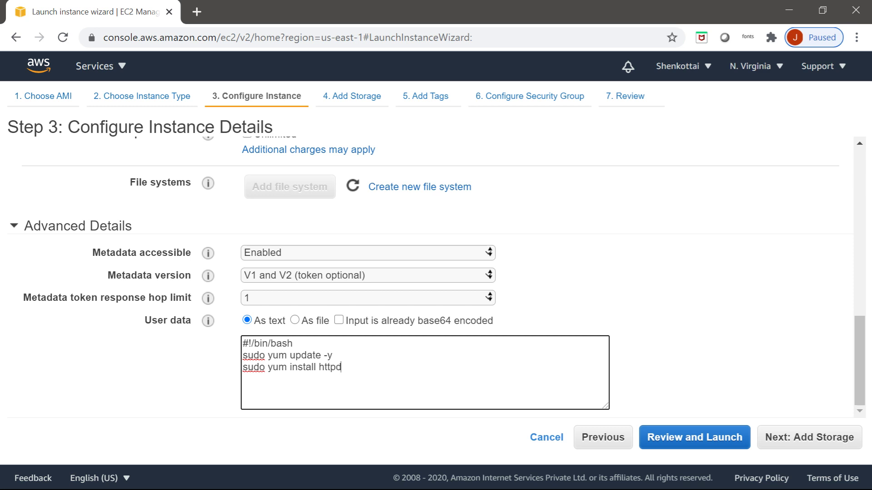
{"action": "type", "text": " -y"}
Add the line "sudo service httpd restart" to the user data script.
{"action": "type", "text": "sudo"}
{"action": "type", "text": "servic"}
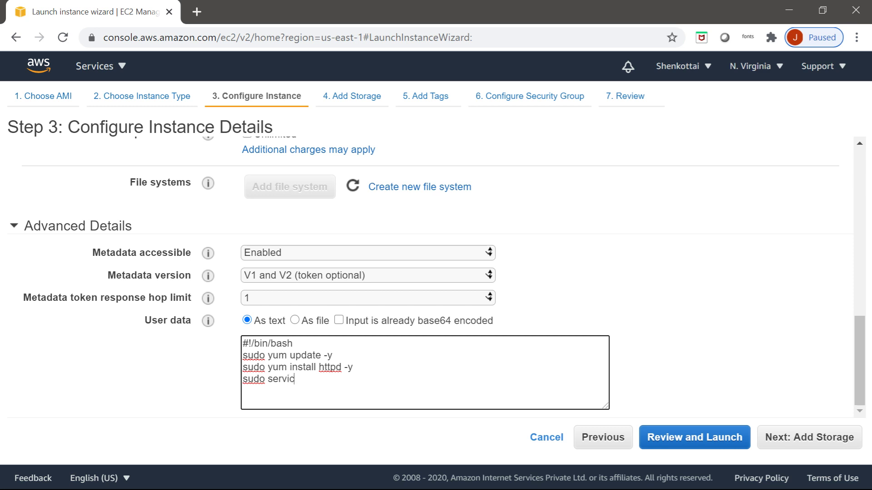
{"action": "type", "text": "e httpd"}
{"action": "type", "text": "rests"}
{"action": "key", "text": "BackSpace"}
{"action": "type", "text": "art"}
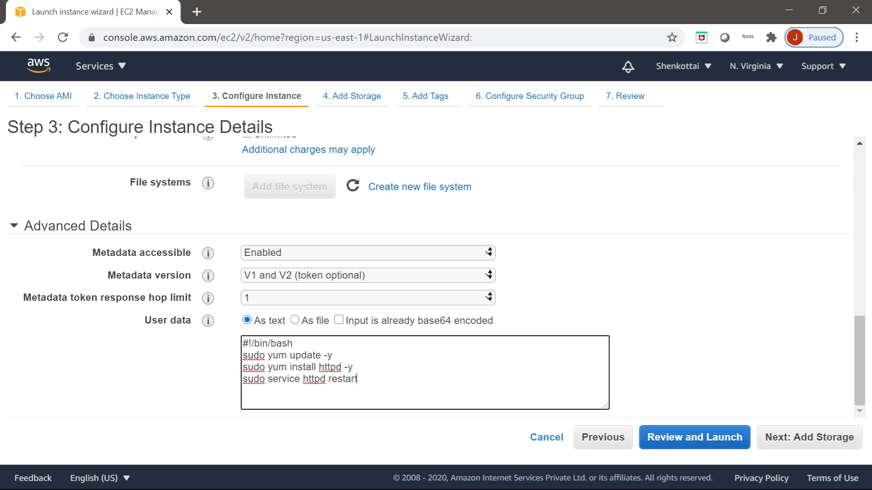
Add the line "sudo chkconfig httpd 0n" at the end of the user data script.
{"action": "key", "text": "Return"}
{"action": "type", "text": "sudo chkconfig "}
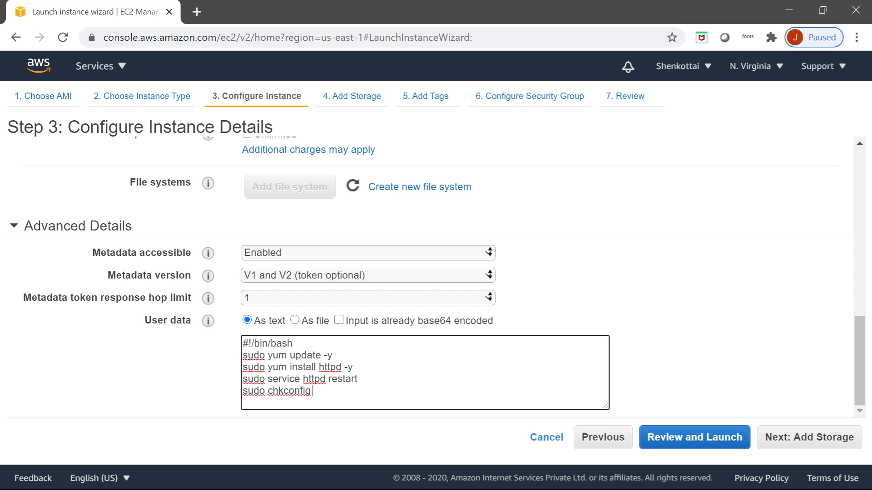
{"action": "type", "text": "httpd 0n"}
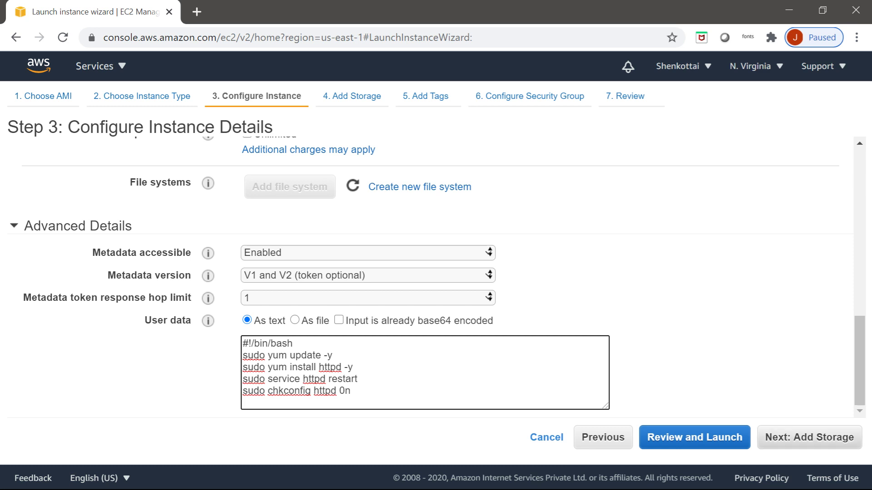
Proceed to the storage settings, look over the root volume's type options, and continue to tagging with the default storage.
{"action": "left_click", "coordinate": [809, 438]}
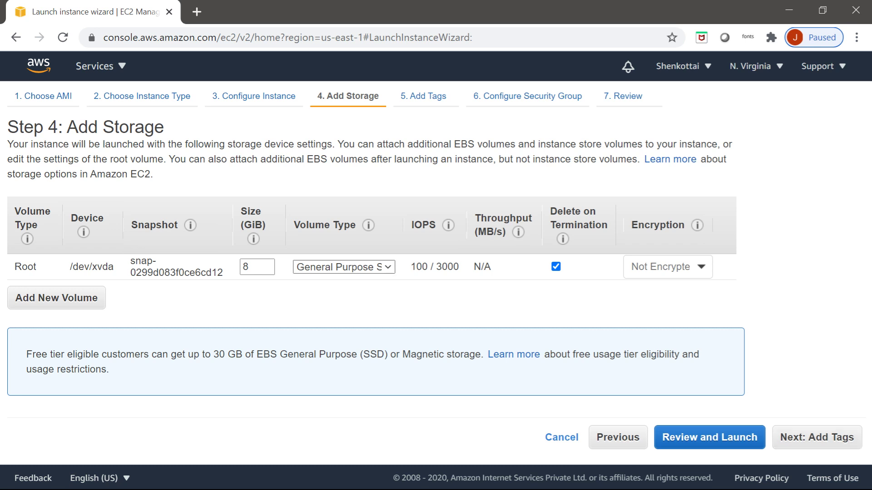
{"action": "left_click", "coordinate": [387, 267]}
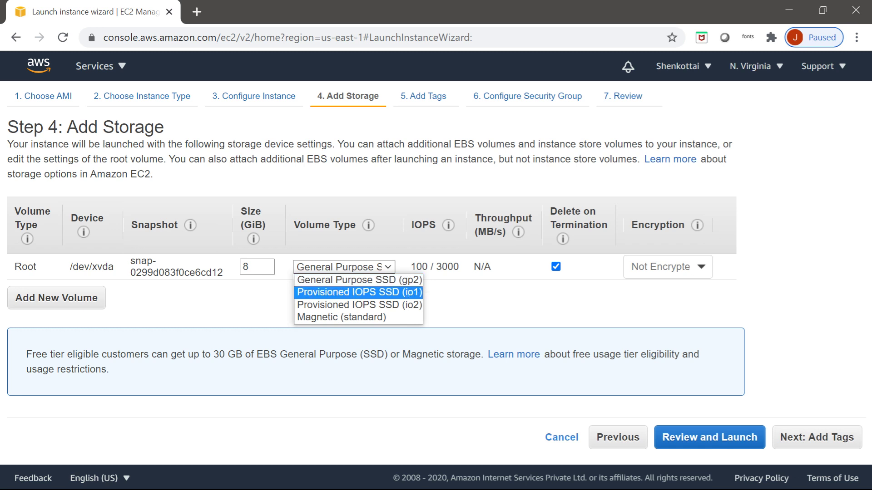
{"action": "key", "text": "Escape"}
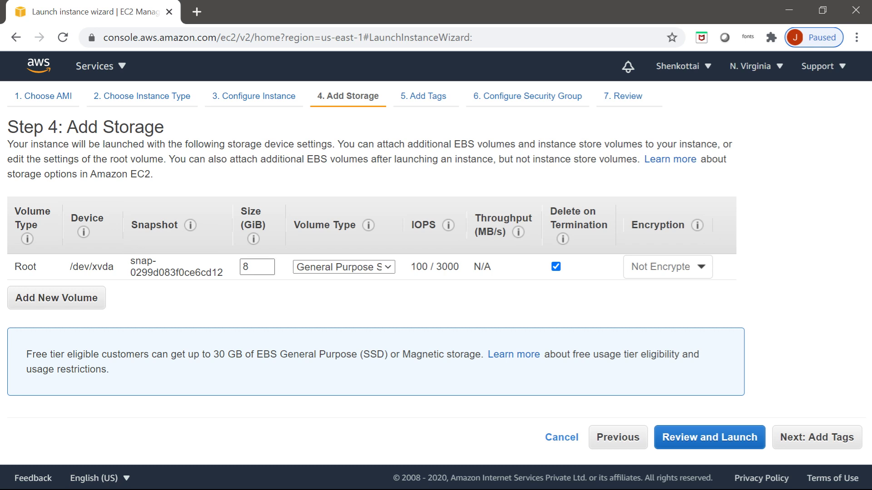
{"action": "mouse_move", "coordinate": [435, 267]}
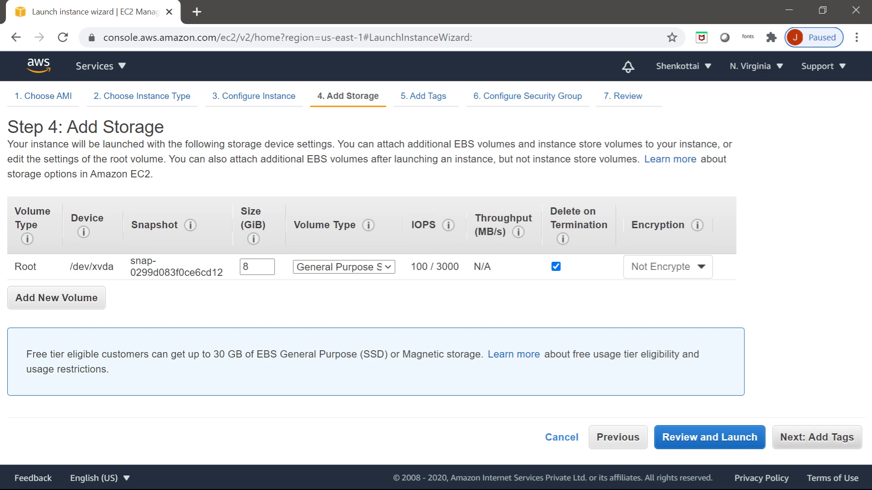
{"action": "left_click", "coordinate": [816, 437]}
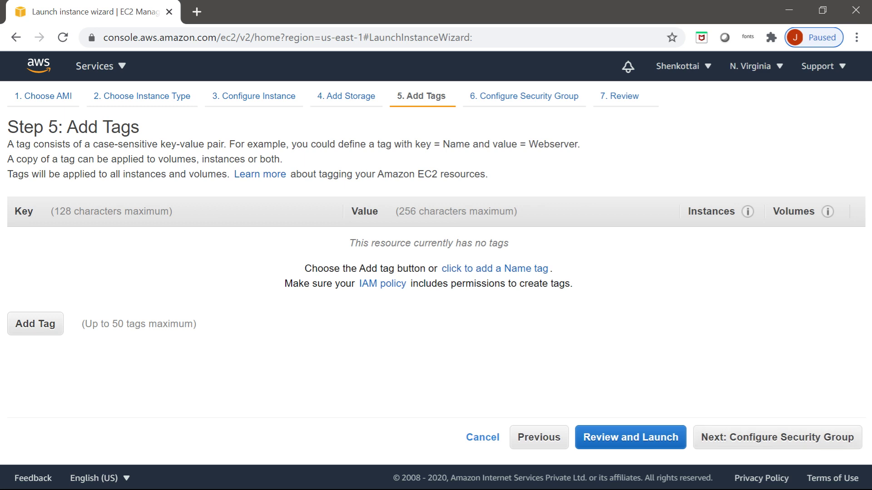
Add a tag with key Name and value my-instance, and continue to the security group configuration.
{"action": "left_click", "coordinate": [35, 324]}
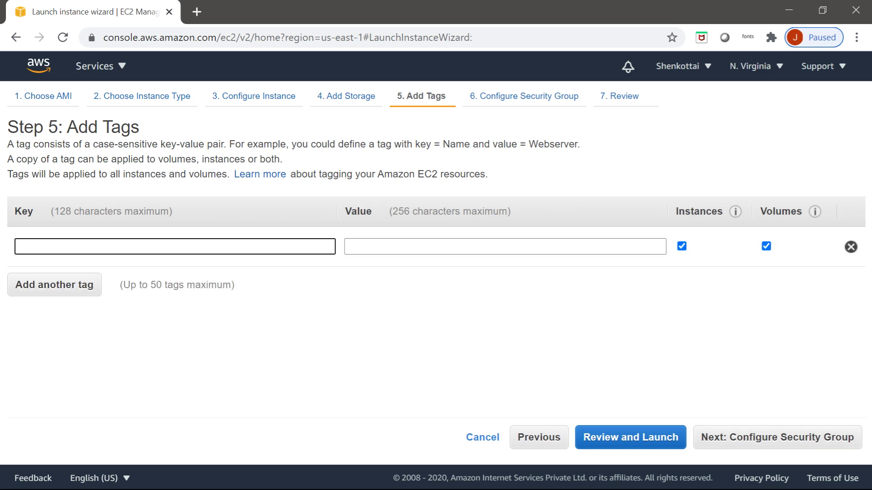
{"action": "type", "text": "Na"}
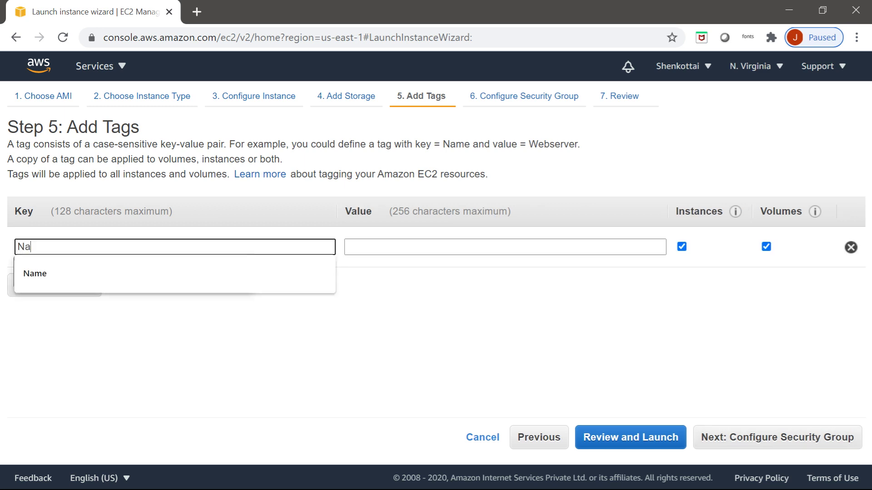
{"action": "type", "text": "me"}
{"action": "key", "text": "Down"}
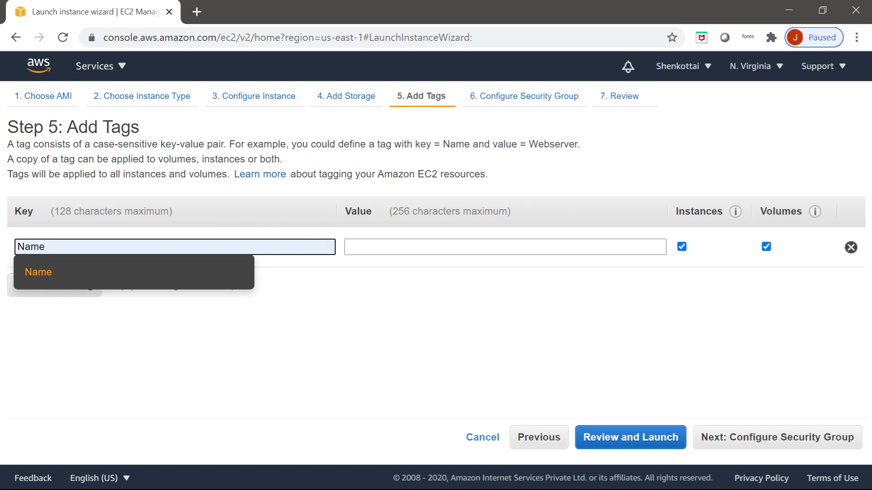
{"action": "key", "text": "Tab"}
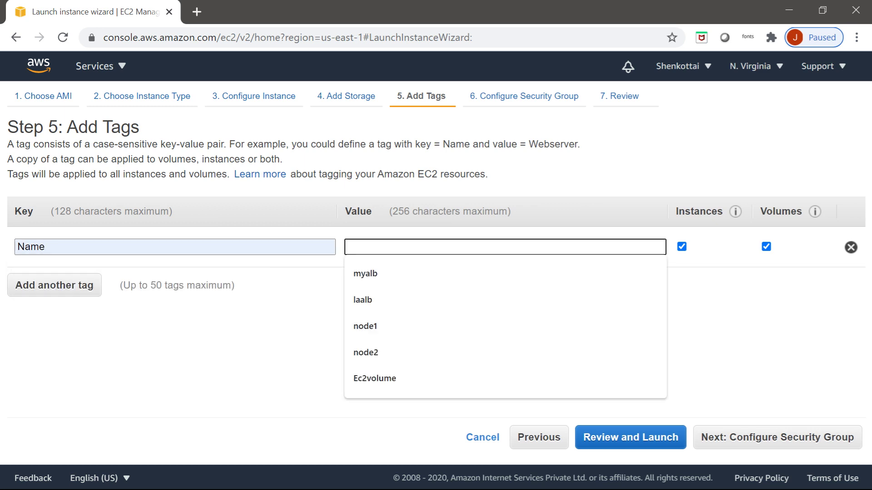
{"action": "type", "text": "m"}
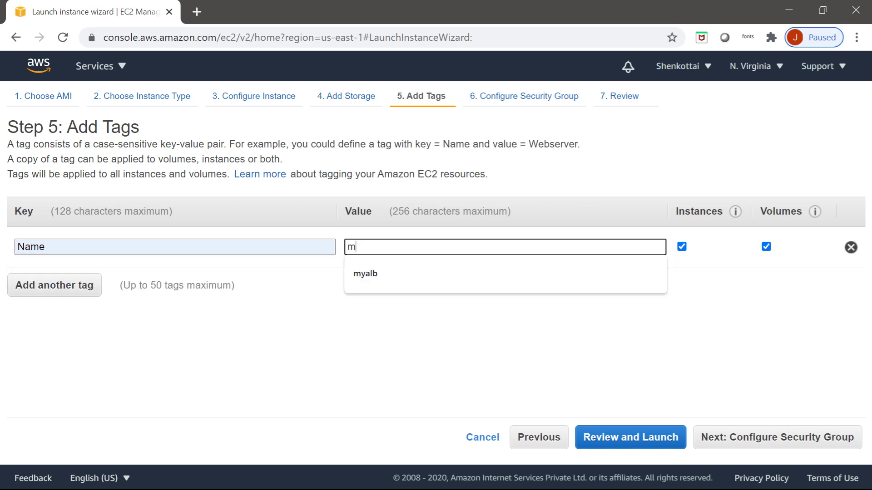
{"action": "type", "text": "y-"}
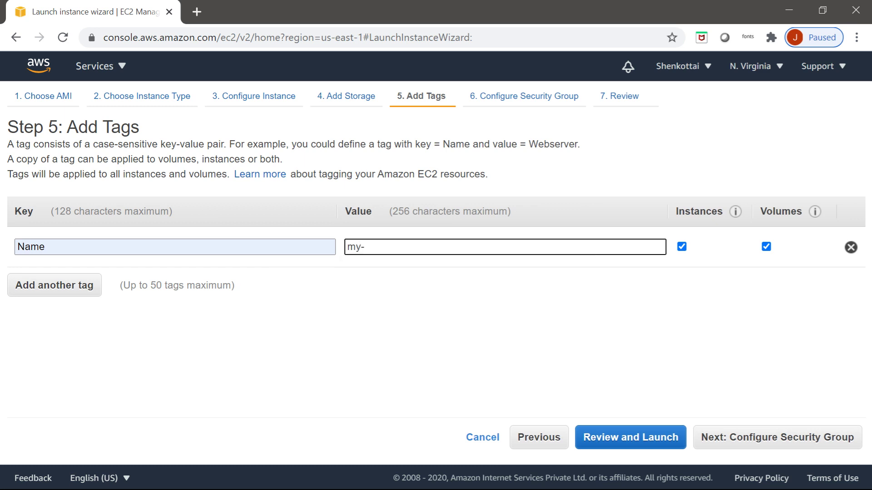
{"action": "type", "text": "instance"}
{"action": "left_click", "coordinate": [777, 437]}
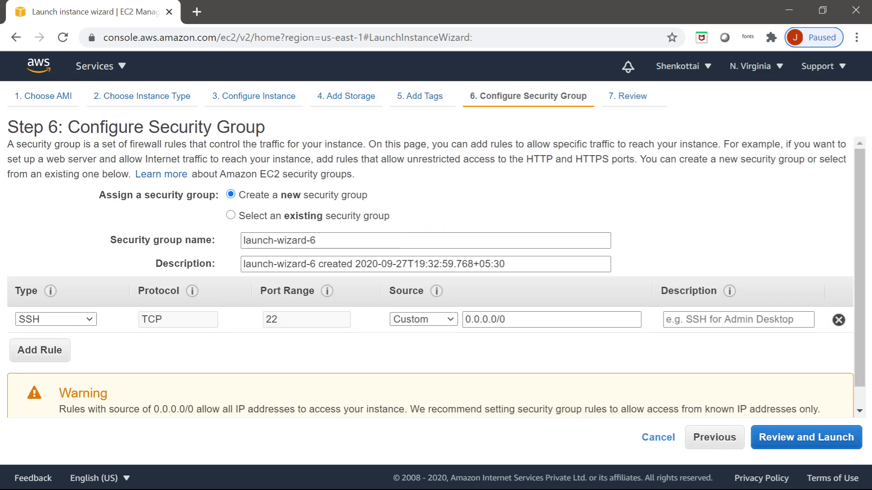
Consult the hand-drawn architecture diagram in Photos and name the new security group "web security group" in the launch wizard.
{"action": "key", "text": "alt+Tab"}
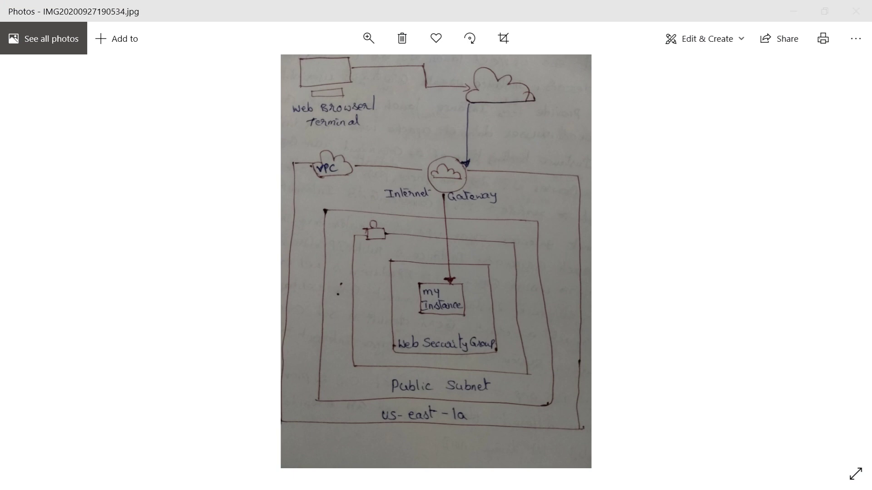
{"action": "key", "text": "alt+Tab"}
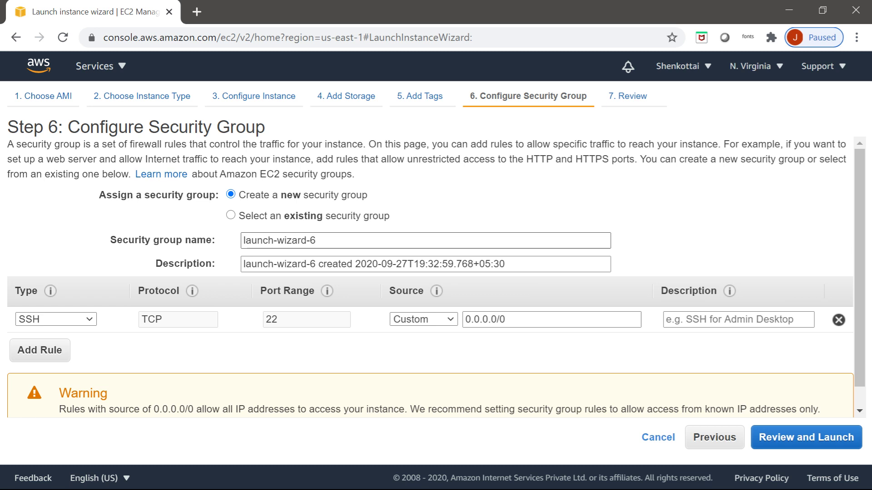
{"action": "left_click_drag", "start_coordinate": [316, 241], "coordinate": [242, 241]}
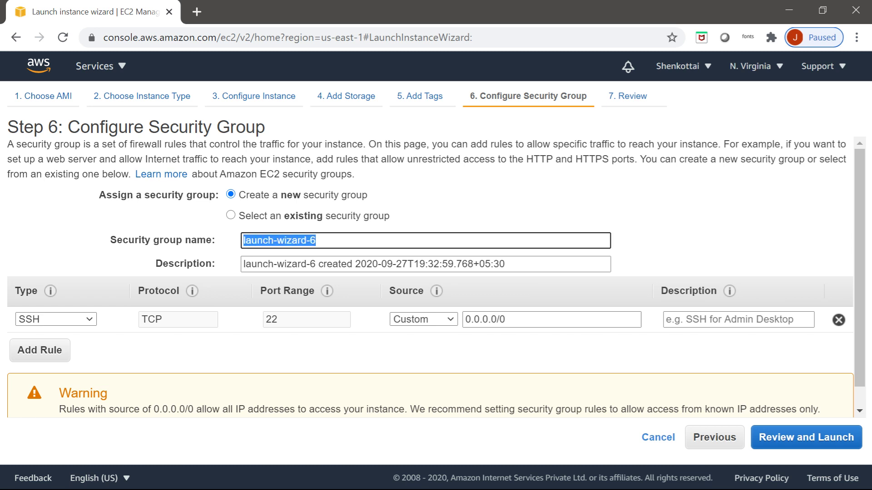
{"action": "type", "text": "we"}
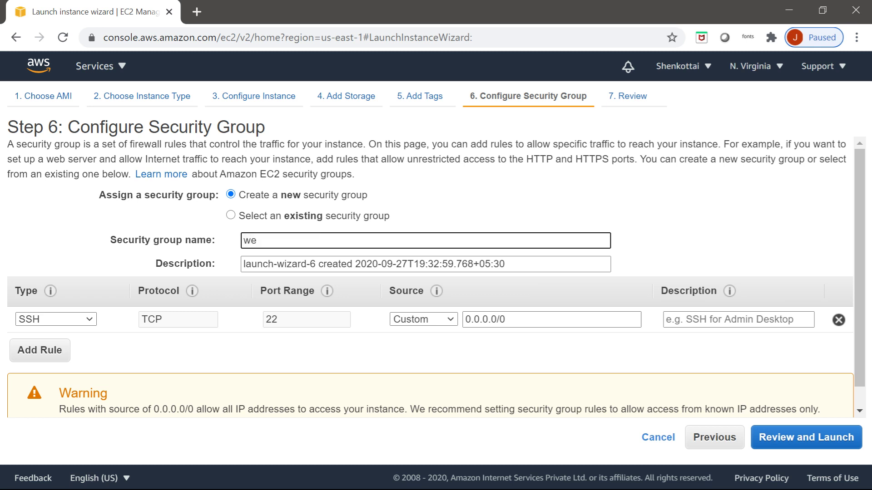
{"action": "type", "text": "b sercurity group"}
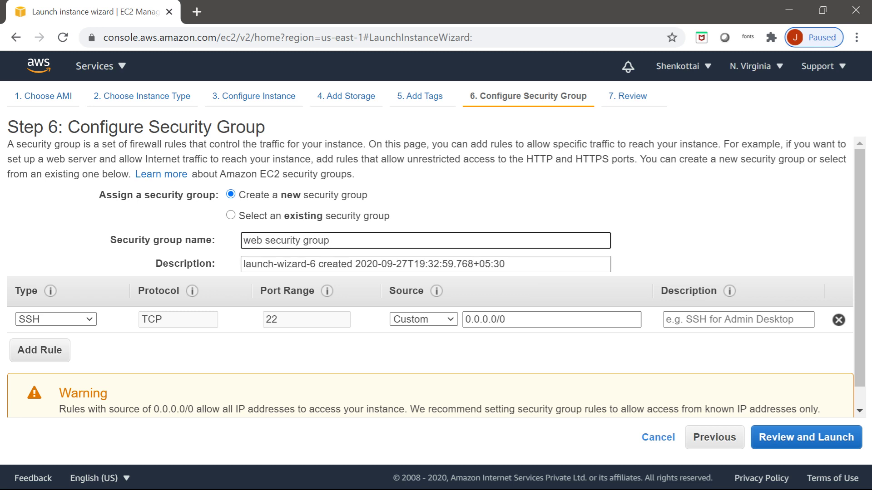
Set the security group's description to "SC for web server".
{"action": "key", "text": "Tab"}
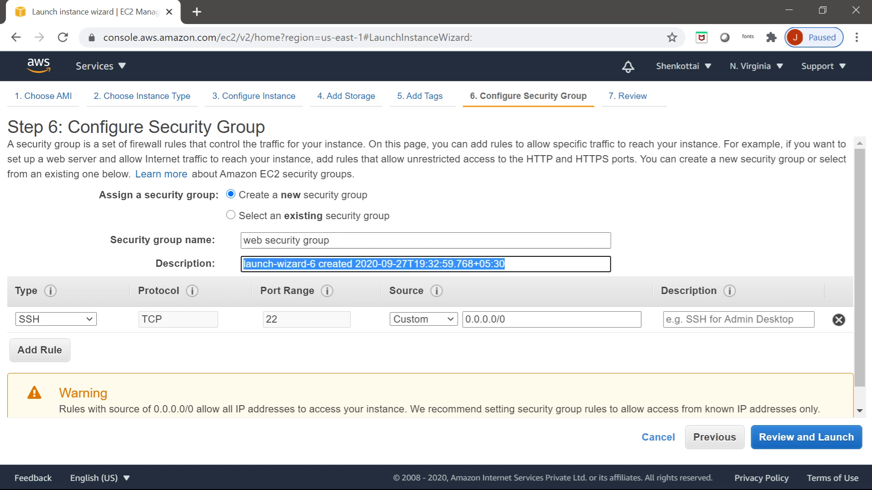
{"action": "type", "text": "SC "}
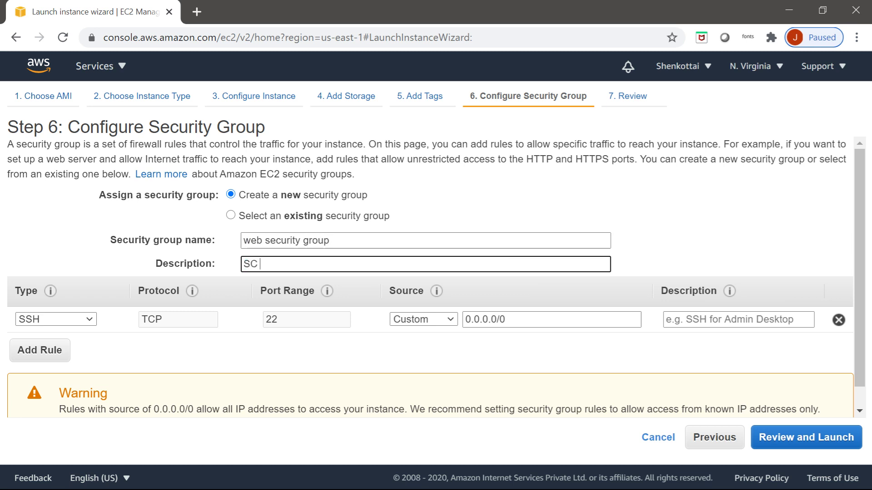
{"action": "type", "text": "for web server"}
{"action": "key", "text": "Tab"}
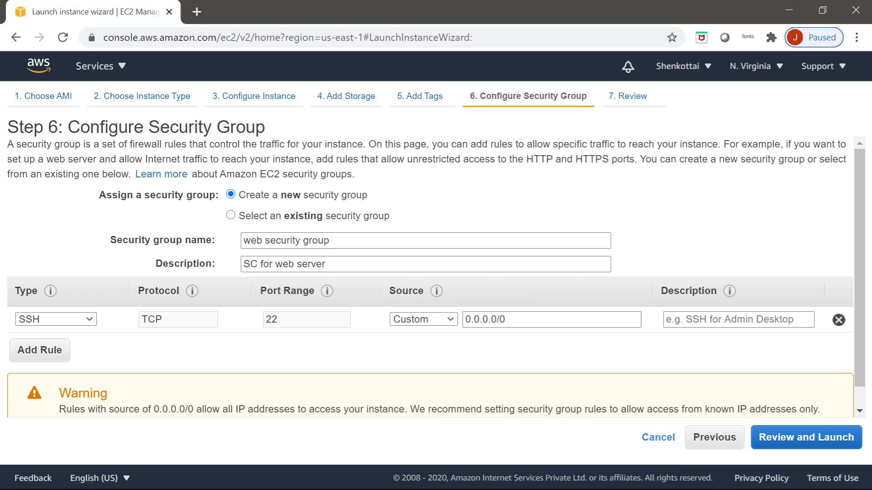
Examine the existing SSH rule's type options, port range and source address, along with the warning below it.
{"action": "left_click", "coordinate": [56, 320]}
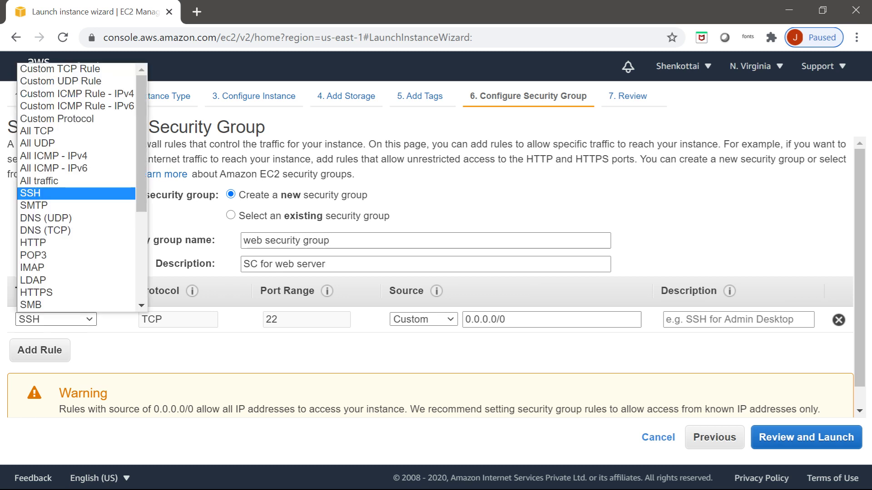
{"action": "key", "text": "Escape"}
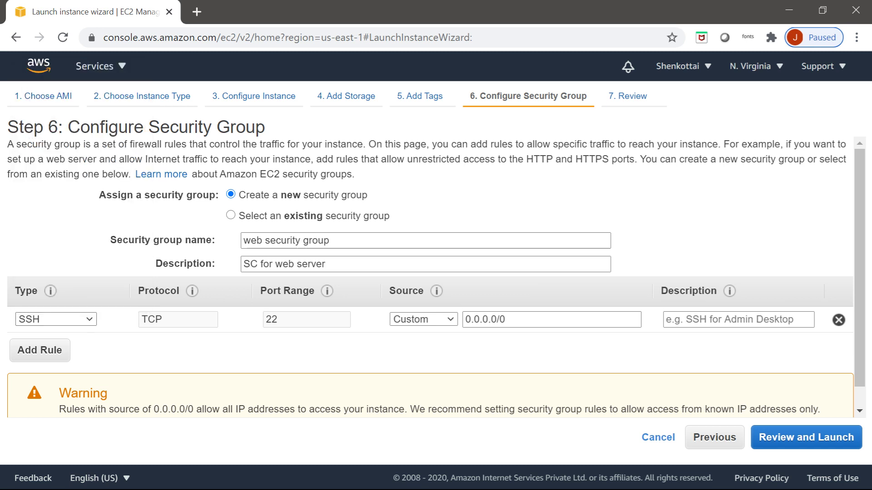
{"action": "double_click", "coordinate": [271, 320]}
{"action": "left_click", "coordinate": [271, 319]}
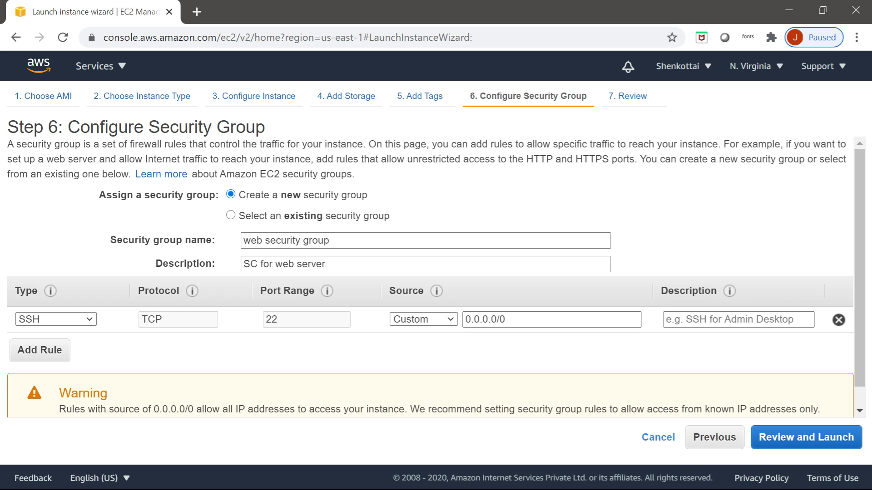
{"action": "left_click", "coordinate": [859, 411]}
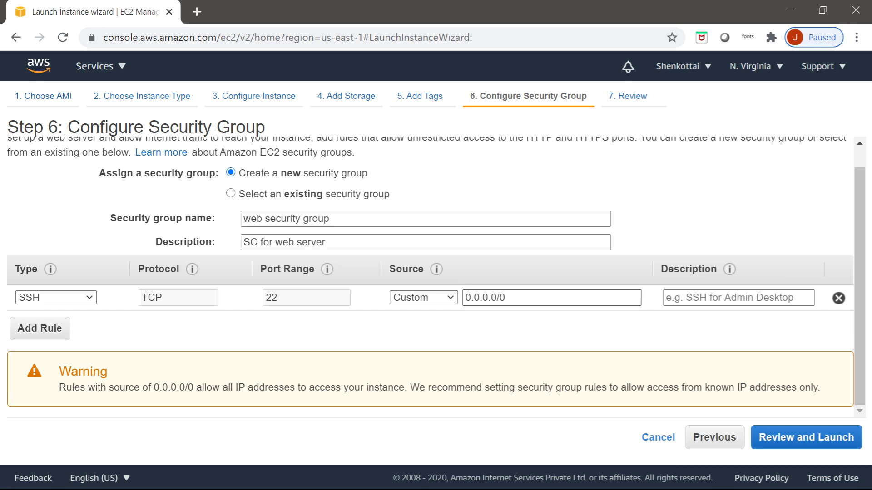
{"action": "left_click_drag", "start_coordinate": [505, 297], "coordinate": [465, 297]}
{"action": "left_click_drag", "start_coordinate": [505, 298], "coordinate": [465, 298]}
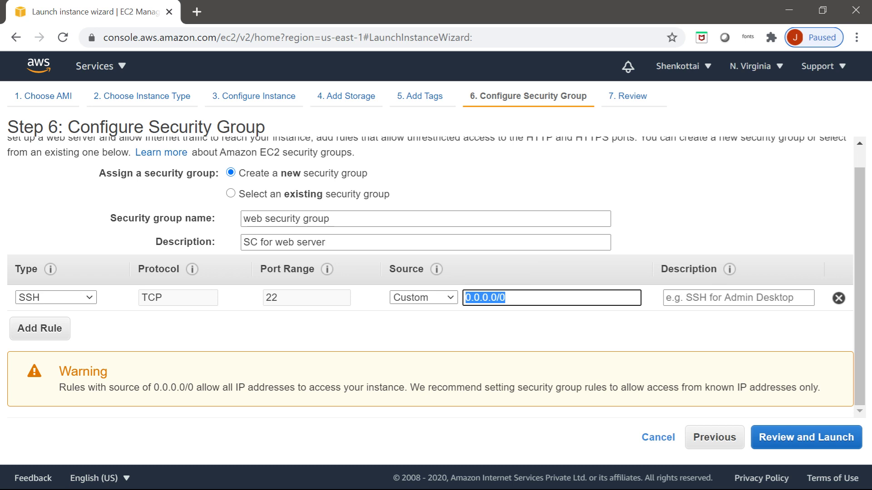
{"action": "left_click", "coordinate": [551, 329]}
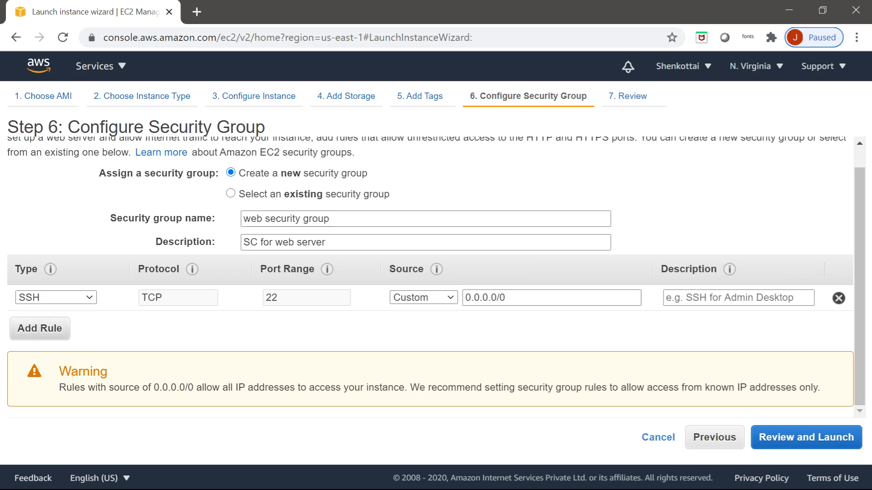
Add a second inbound rule of type HTTP to the security group.
{"action": "left_click", "coordinate": [39, 328]}
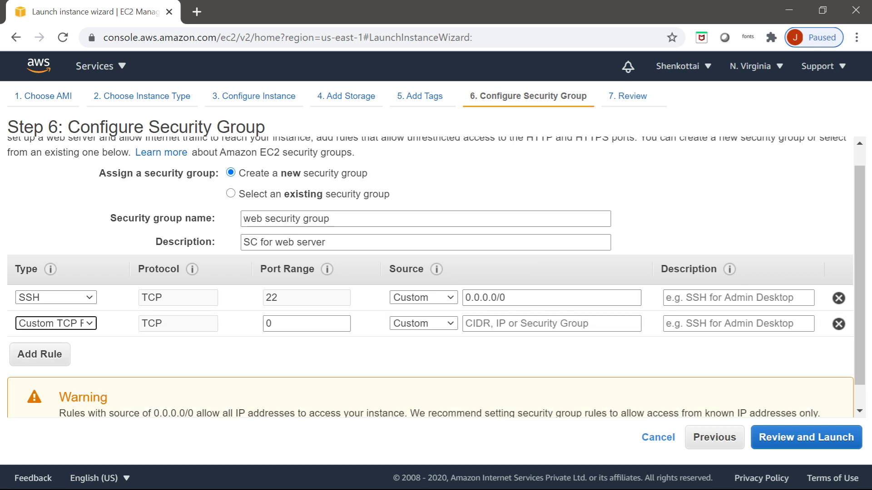
{"action": "left_click", "coordinate": [56, 324]}
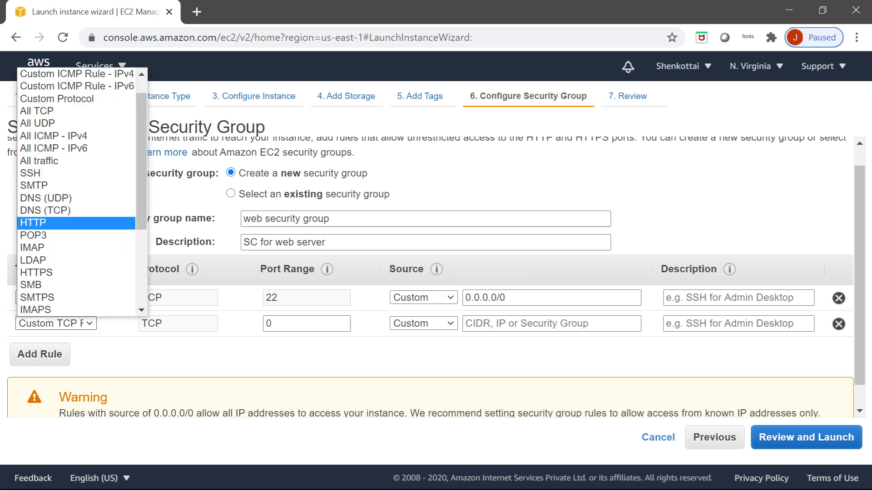
{"action": "key", "text": "Return"}
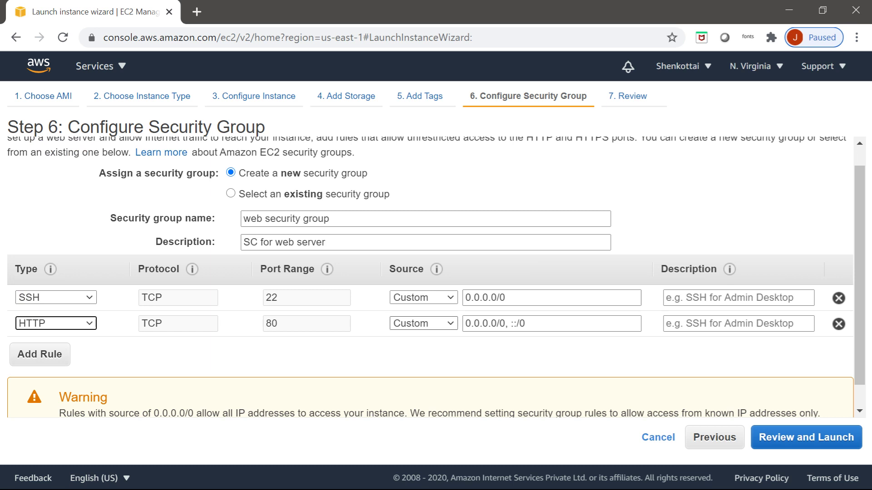
Set the HTTP rule's source to Anywhere.
{"action": "left_click", "coordinate": [424, 324]}
{"action": "key", "text": "Down"}
{"action": "key", "text": "Down"}
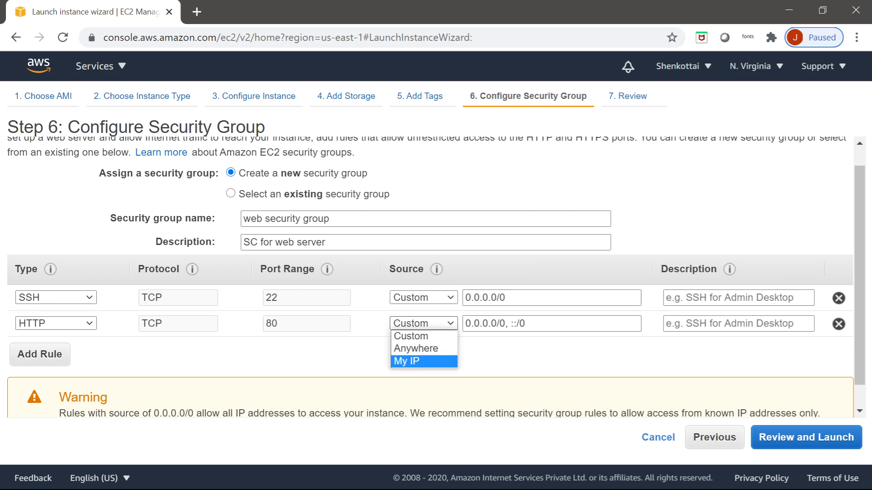
{"action": "key", "text": "Up"}
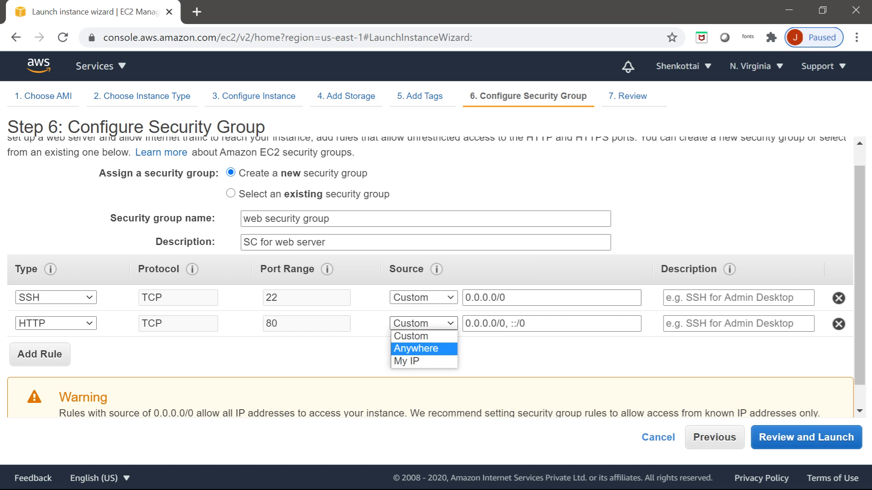
{"action": "key", "text": "Down"}
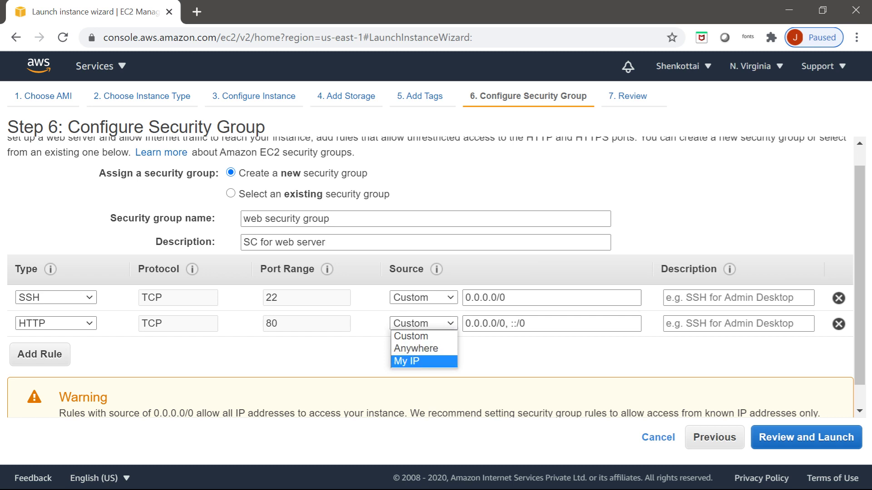
{"action": "key", "text": "Escape"}
{"action": "key", "text": "alt+Down"}
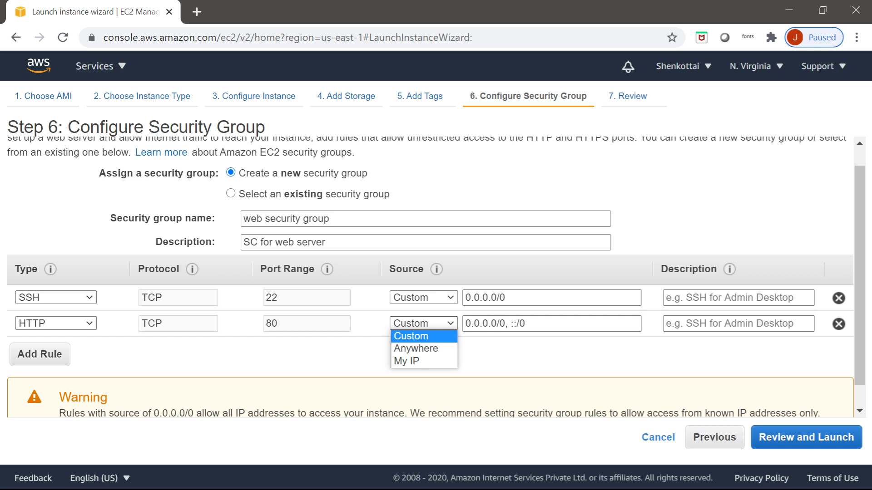
{"action": "key", "text": "Down"}
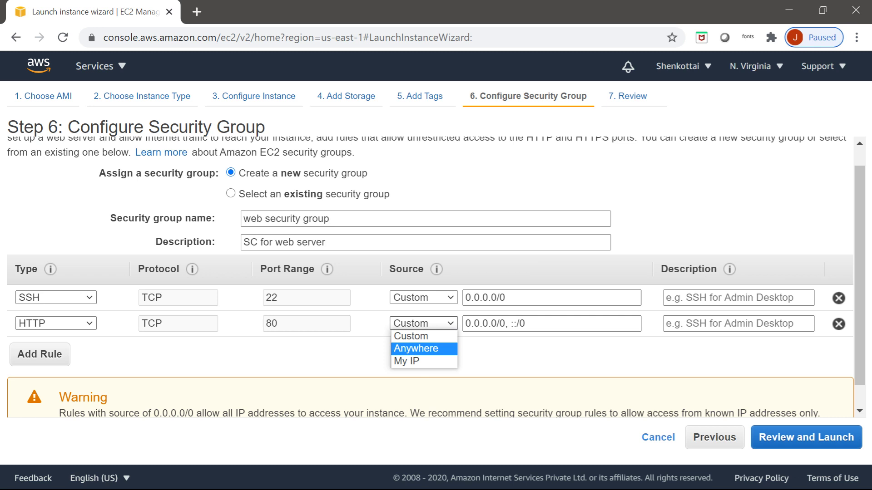
{"action": "key", "text": "Return"}
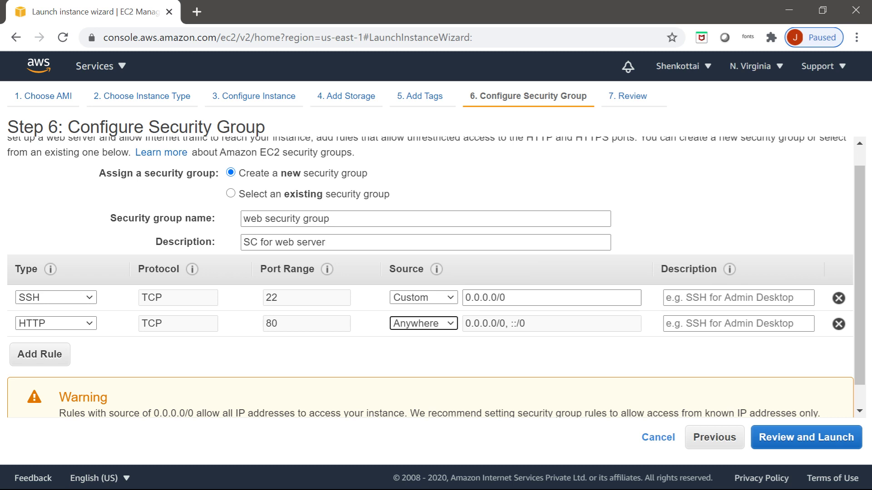
Proceed to the launch review, check the summary down to the security group rules, and continue to the key pair selection.
{"action": "left_click_drag", "start_coordinate": [525, 324], "coordinate": [465, 323]}
{"action": "left_click", "coordinate": [540, 324]}
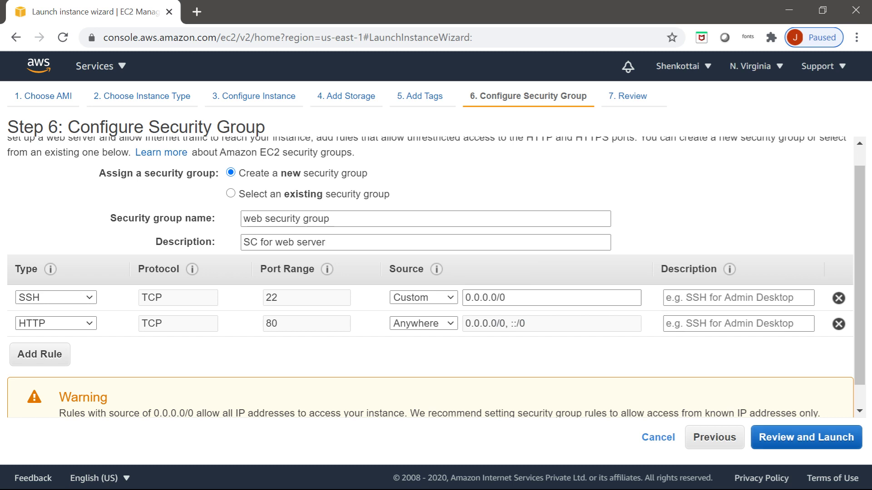
{"action": "left_click", "coordinate": [806, 437]}
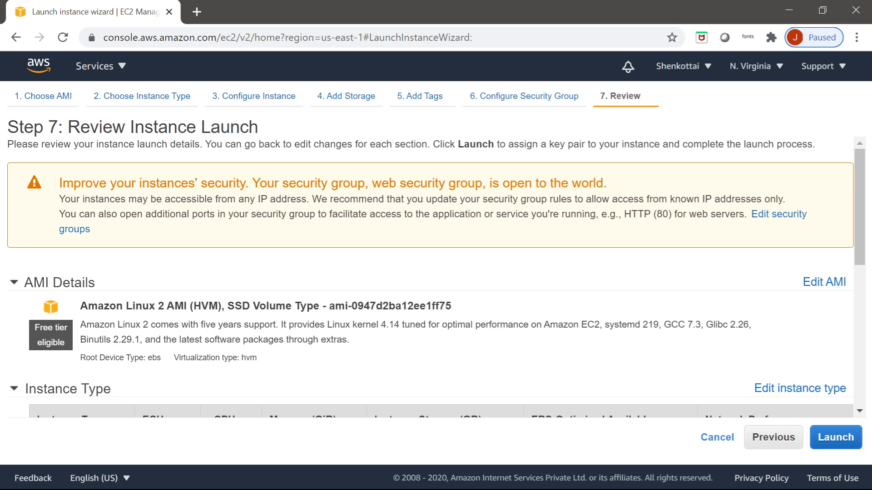
{"action": "scroll", "coordinate": [436, 279], "scroll_direction": "down", "scroll_amount": 4}
{"action": "scroll", "coordinate": [436, 277], "scroll_direction": "down", "scroll_amount": 4}
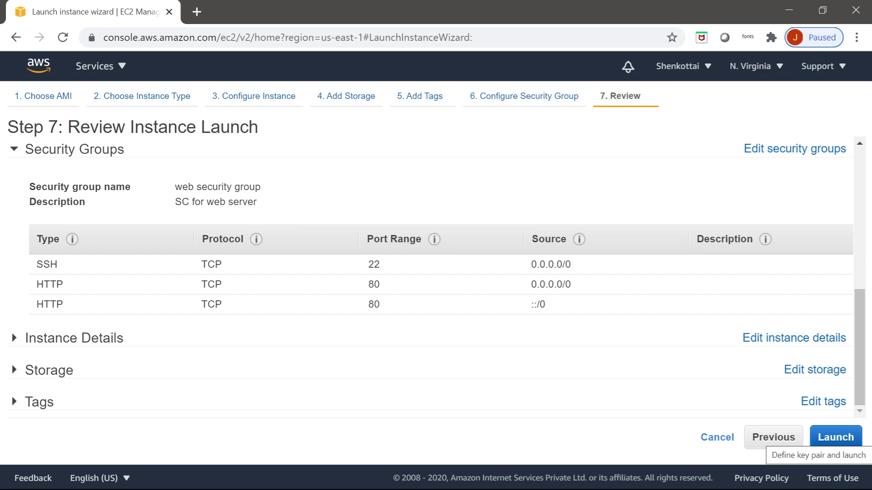
{"action": "left_click", "coordinate": [835, 437]}
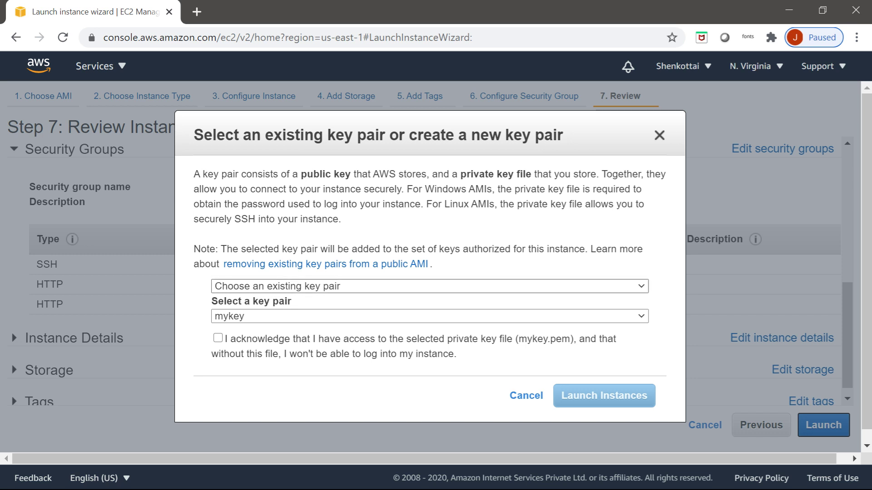
Try the key pair options, choosing the existing key pair mykey and acknowledging access to its private key file.
{"action": "left_click", "coordinate": [429, 286]}
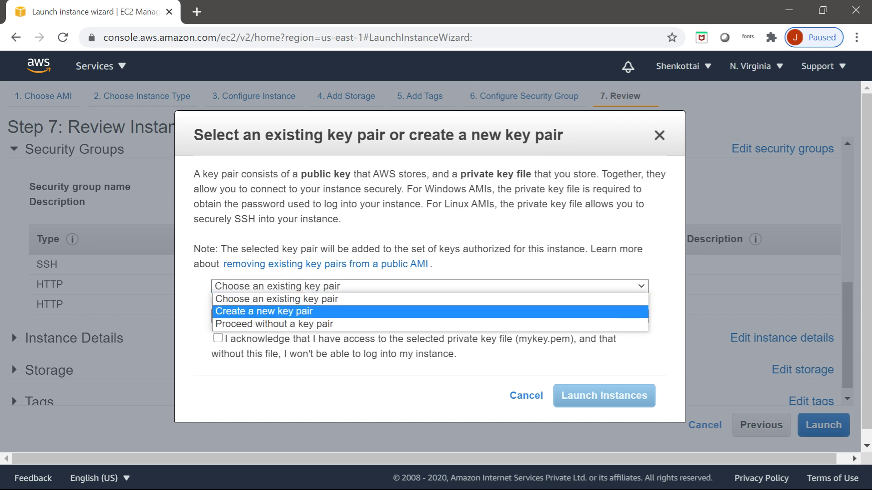
{"action": "key", "text": "Return"}
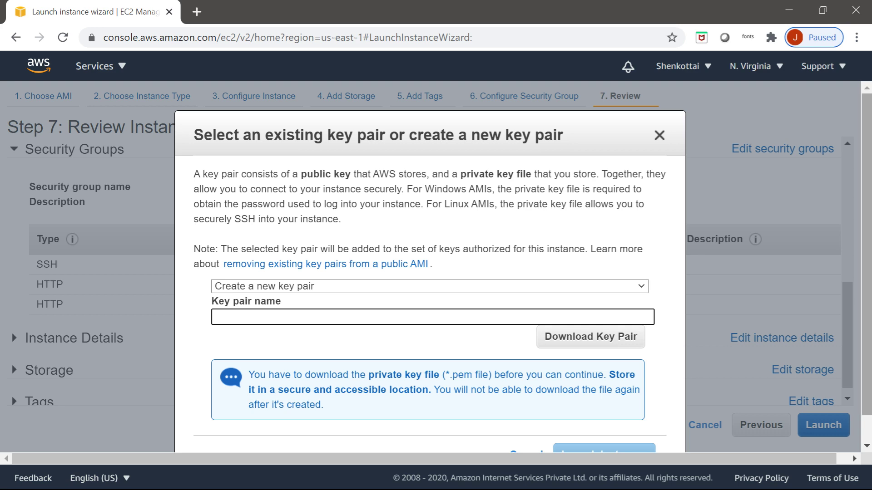
{"action": "scroll", "coordinate": [436, 267], "scroll_direction": "down", "scroll_amount": 1}
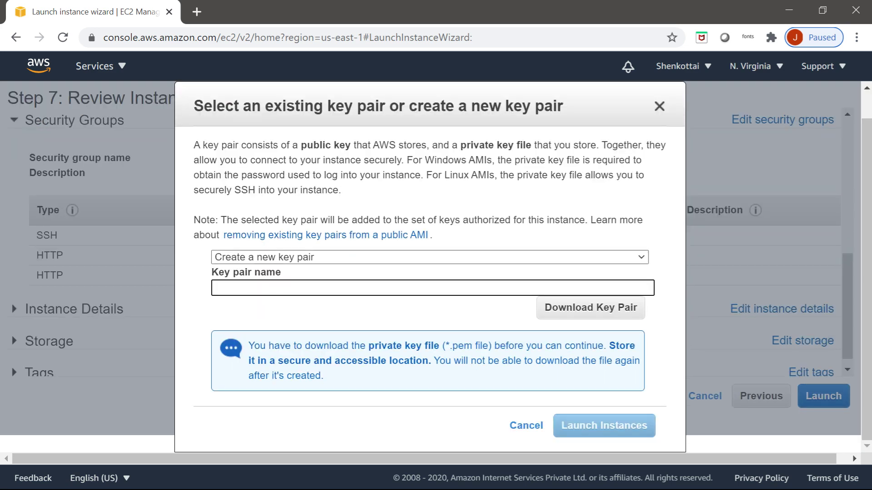
{"action": "left_click", "coordinate": [429, 257]}
{"action": "key", "text": "Down"}
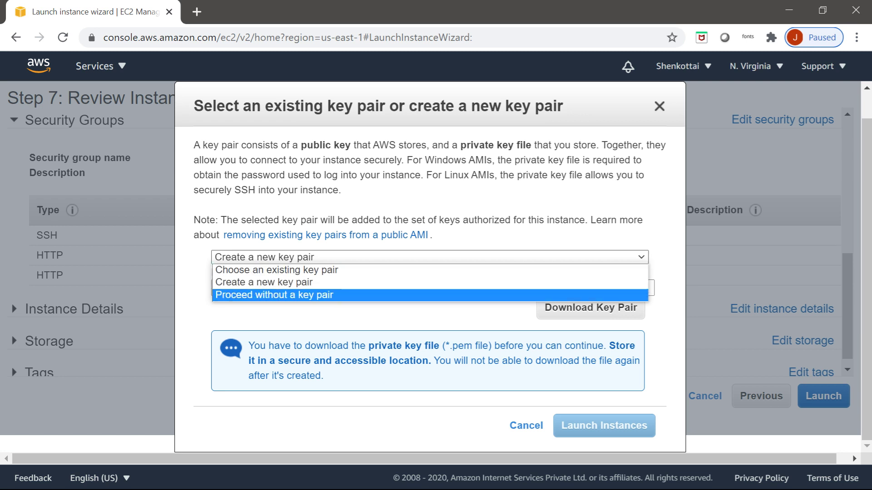
{"action": "key", "text": "Up"}
{"action": "key", "text": "Up"}
{"action": "key", "text": "Return"}
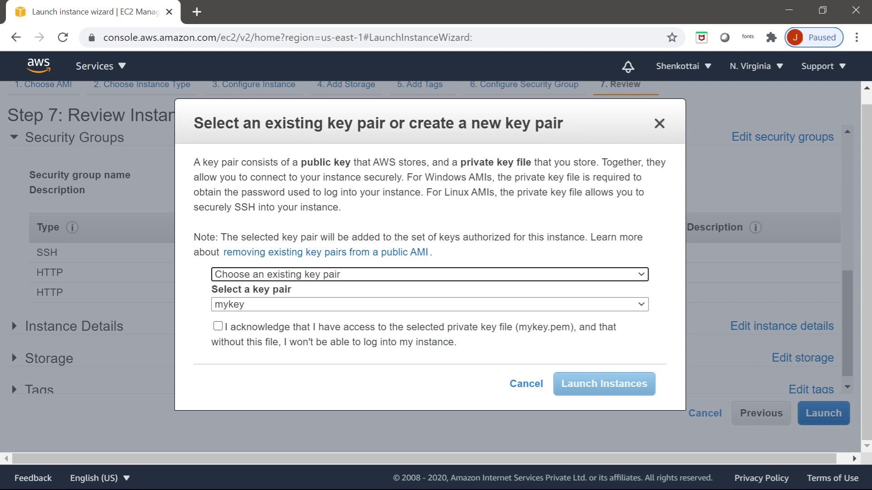
{"action": "left_click", "coordinate": [218, 325]}
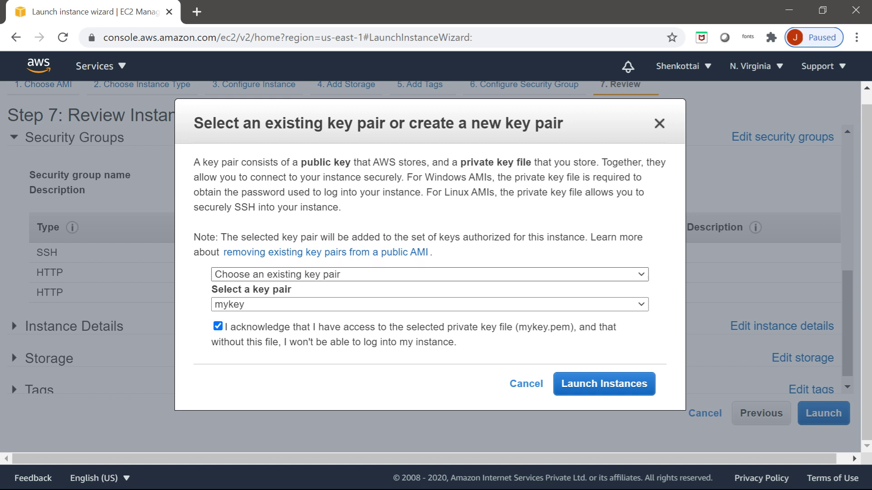
Create a new key pair named my-instance and download its private key file.
{"action": "left_click", "coordinate": [429, 274]}
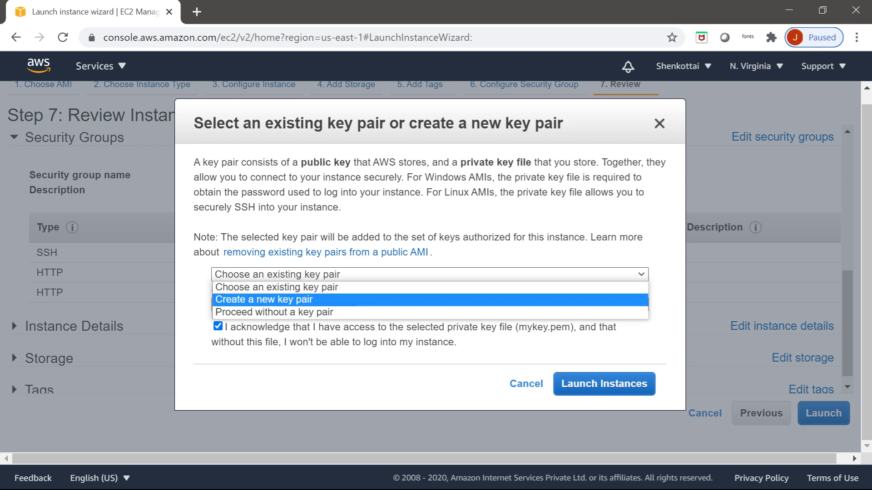
{"action": "left_click", "coordinate": [264, 299]}
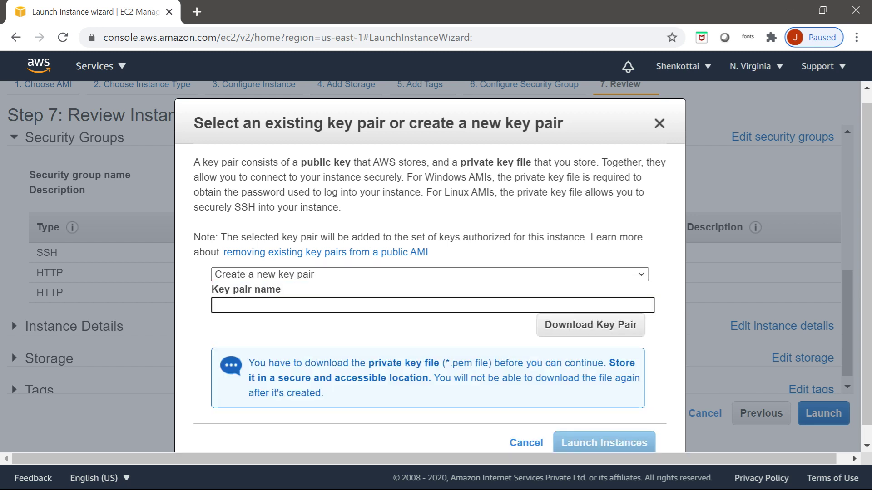
{"action": "type", "text": "my-instance"}
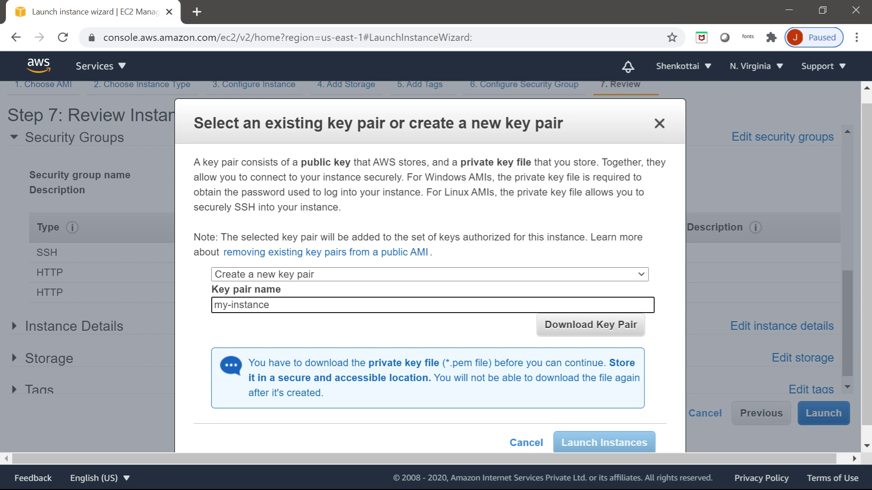
{"action": "key", "text": "Tab"}
{"action": "key", "text": "Return"}
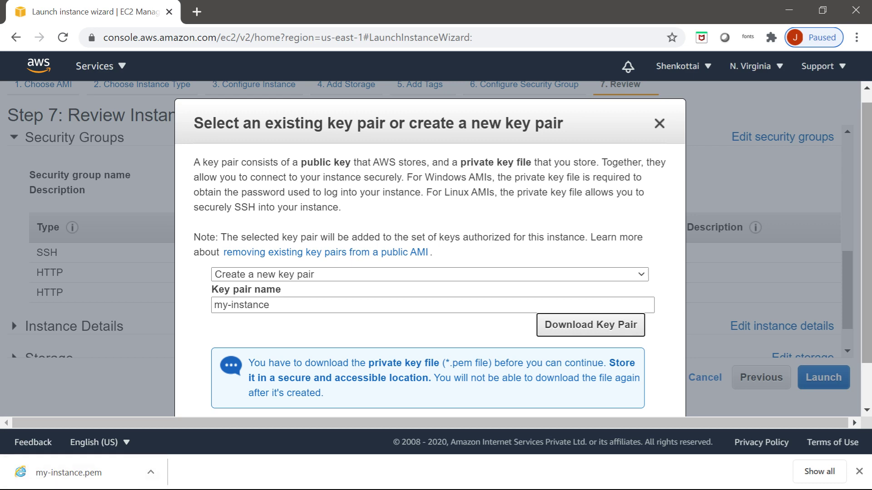
Launch the instance with the new key pair and open the instances list.
{"action": "scroll", "coordinate": [436, 248], "scroll_direction": "down", "scroll_amount": 1}
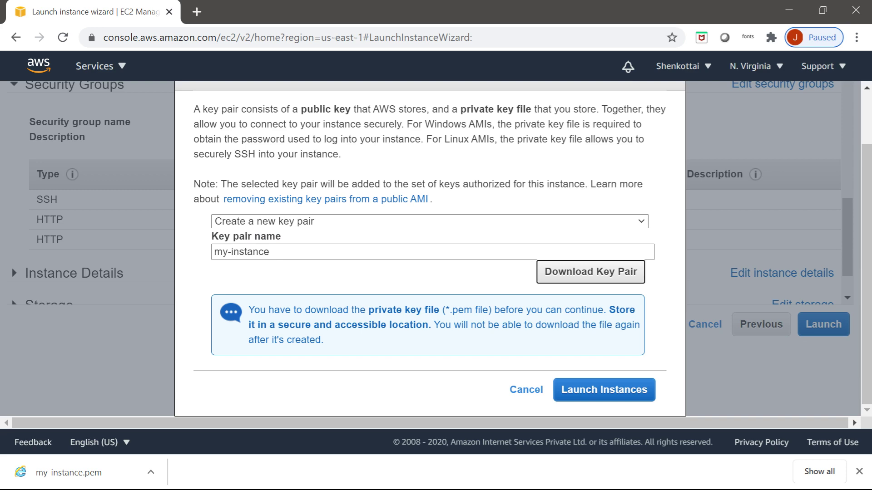
{"action": "left_click", "coordinate": [604, 390]}
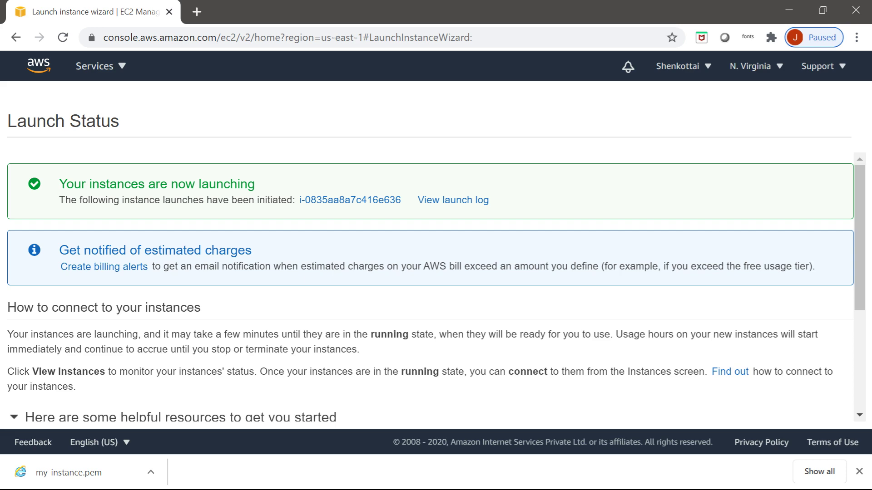
{"action": "left_click_drag", "start_coordinate": [859, 236], "coordinate": [860, 336]}
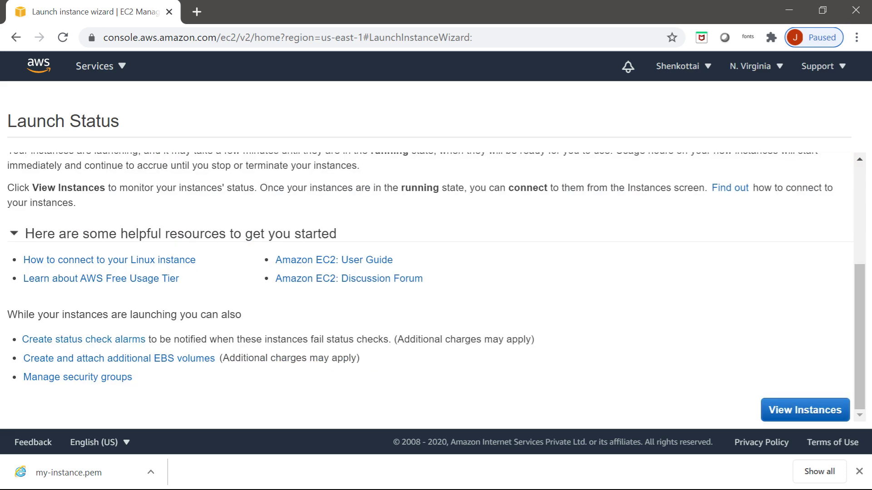
{"action": "left_click", "coordinate": [805, 410]}
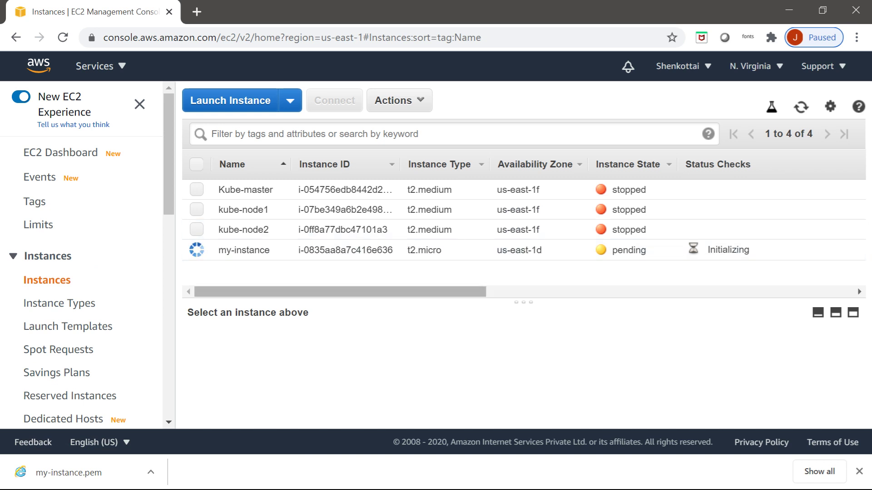
Examine my-instance's description details, including its addresses, platform, key pair, launch time and root device.
{"action": "left_click", "coordinate": [243, 249]}
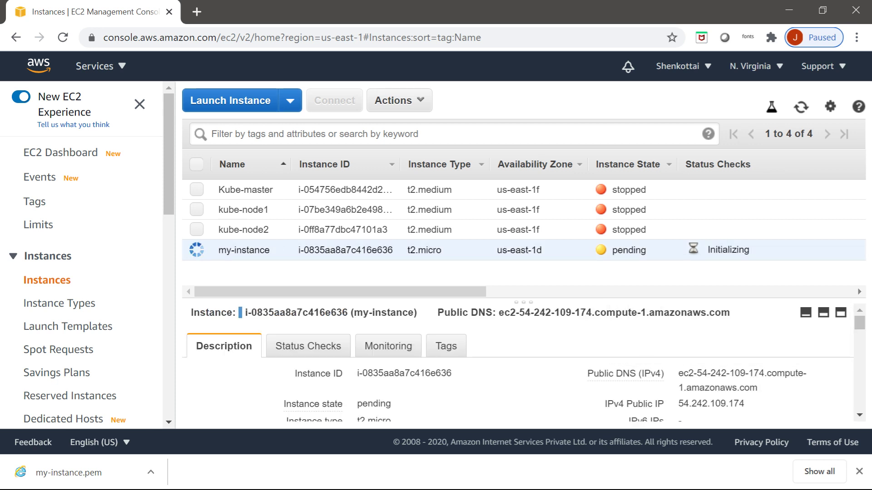
{"action": "scroll", "coordinate": [523, 363], "scroll_direction": "down", "scroll_amount": 5}
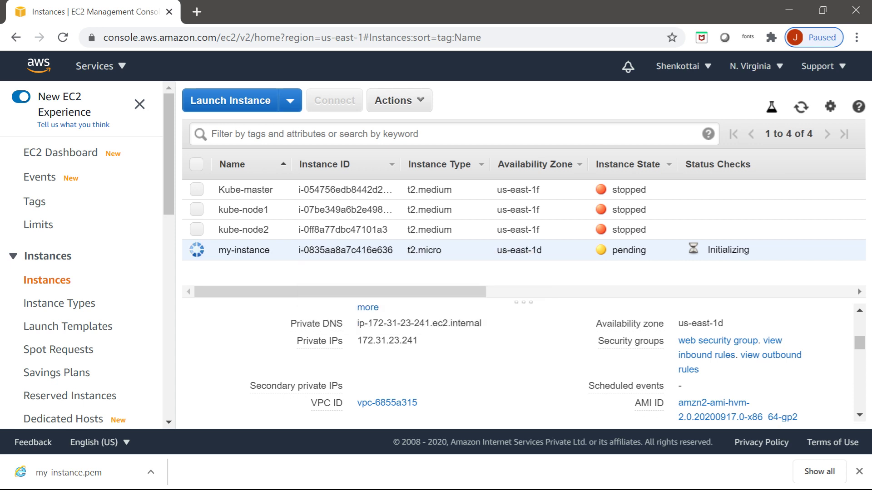
{"action": "mouse_move", "coordinate": [523, 302]}
{"action": "left_mouse_down"}
{"action": "mouse_move", "coordinate": [523, 280]}
{"action": "mouse_move", "coordinate": [523, 291]}
{"action": "left_mouse_up"}
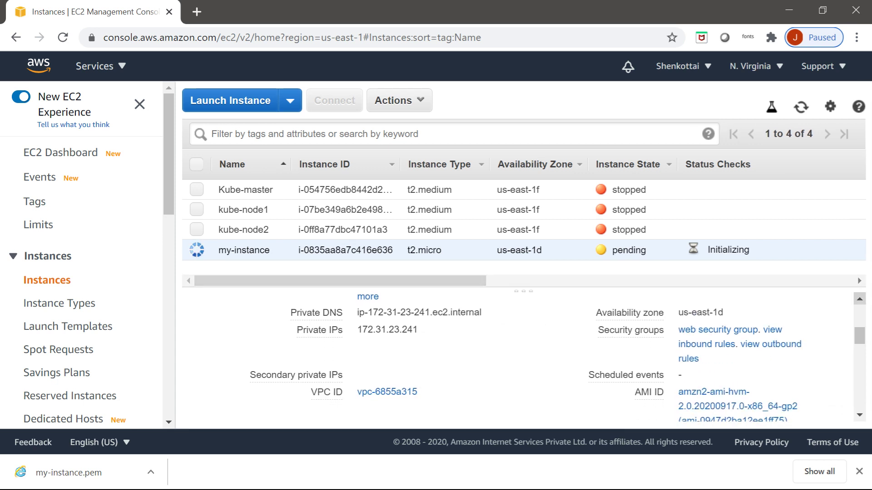
{"action": "scroll", "coordinate": [518, 359], "scroll_direction": "up", "scroll_amount": 5}
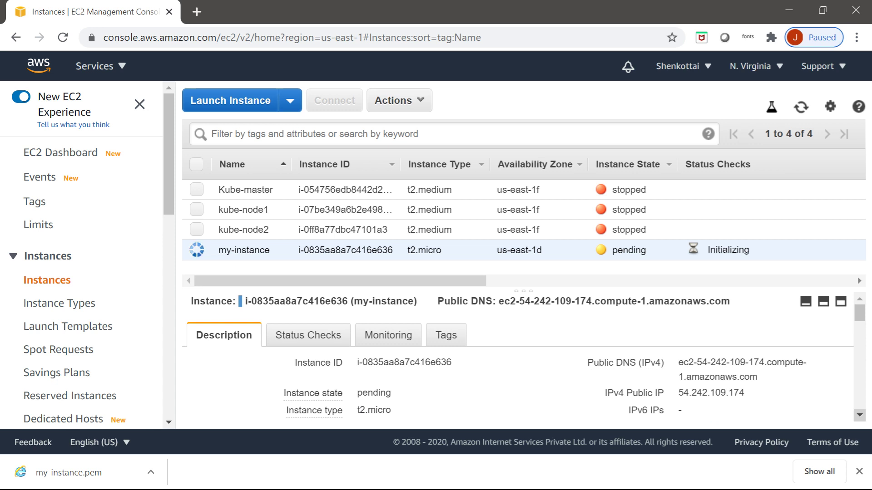
{"action": "left_click", "coordinate": [859, 415]}
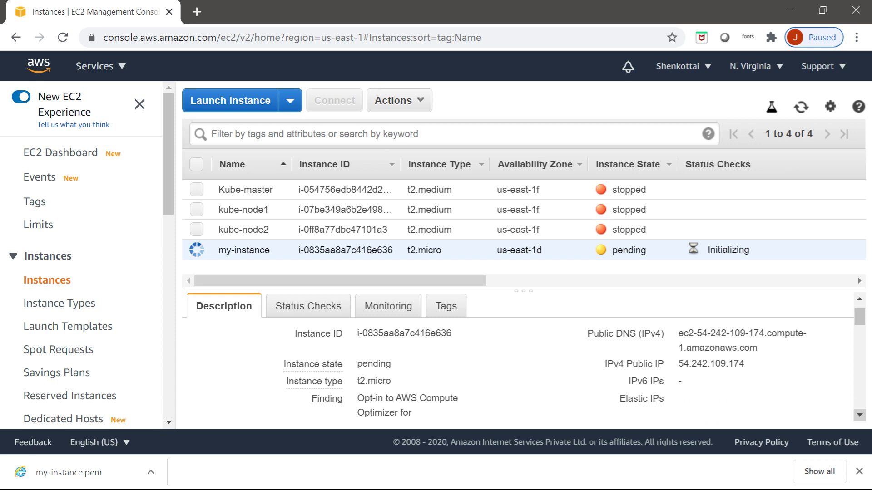
{"action": "left_click_drag", "start_coordinate": [859, 317], "coordinate": [859, 346]}
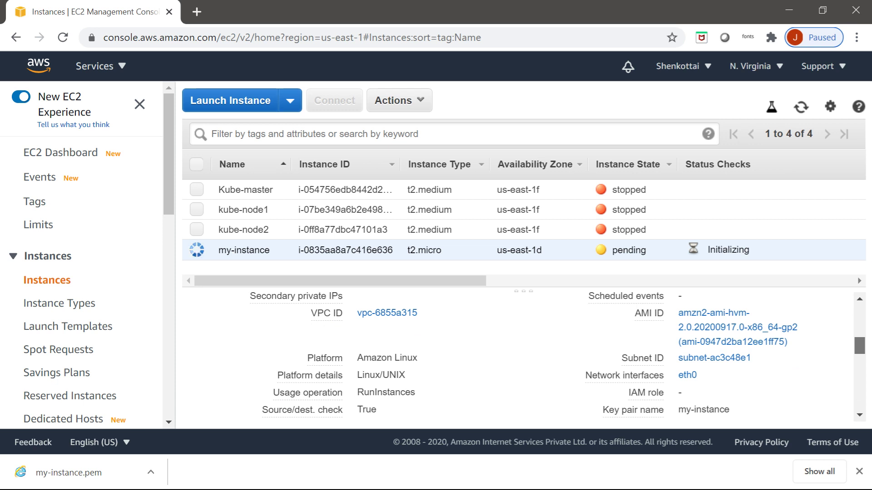
{"action": "scroll", "coordinate": [522, 354], "scroll_direction": "down", "scroll_amount": 1}
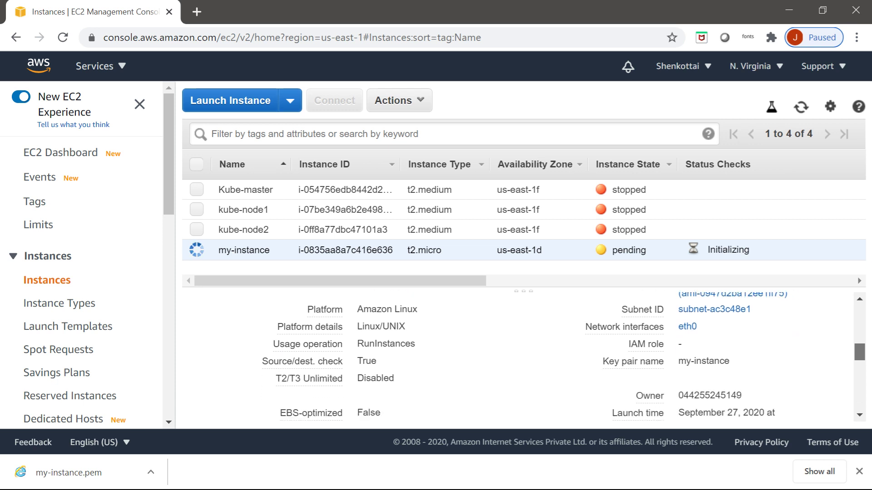
{"action": "scroll", "coordinate": [522, 356], "scroll_direction": "down", "scroll_amount": 1}
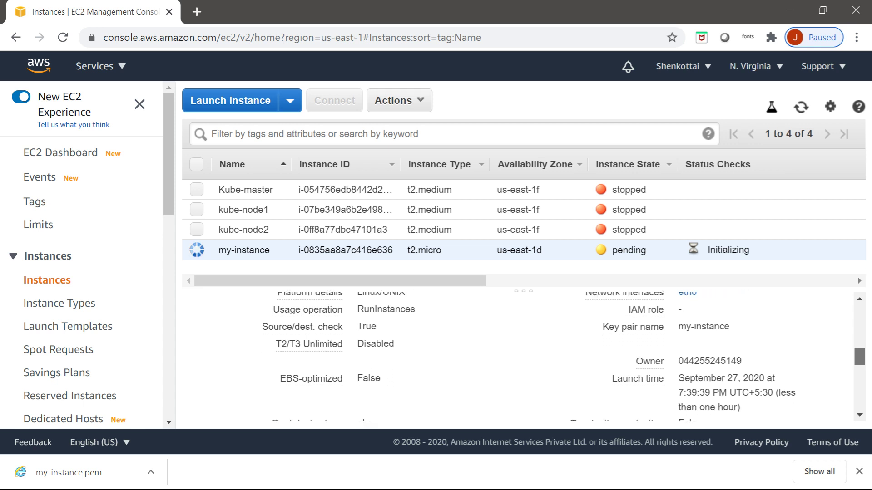
{"action": "scroll", "coordinate": [522, 357], "scroll_direction": "down", "scroll_amount": 2}
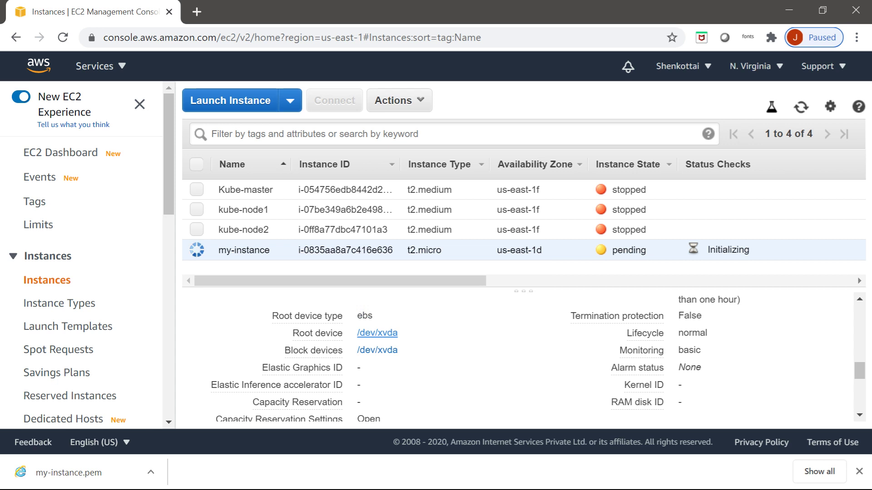
{"action": "left_click", "coordinate": [377, 333]}
{"action": "scroll", "coordinate": [522, 359], "scroll_direction": "down", "scroll_amount": 3}
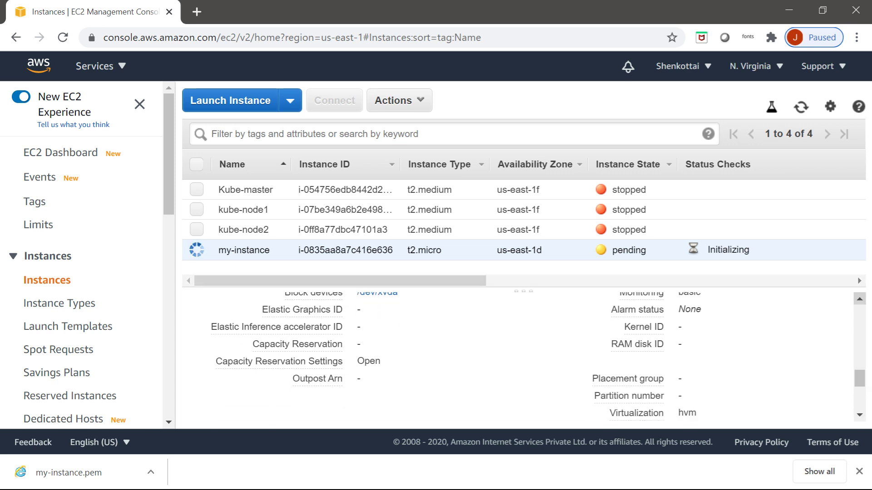
{"action": "scroll", "coordinate": [522, 359], "scroll_direction": "up", "scroll_amount": 15}
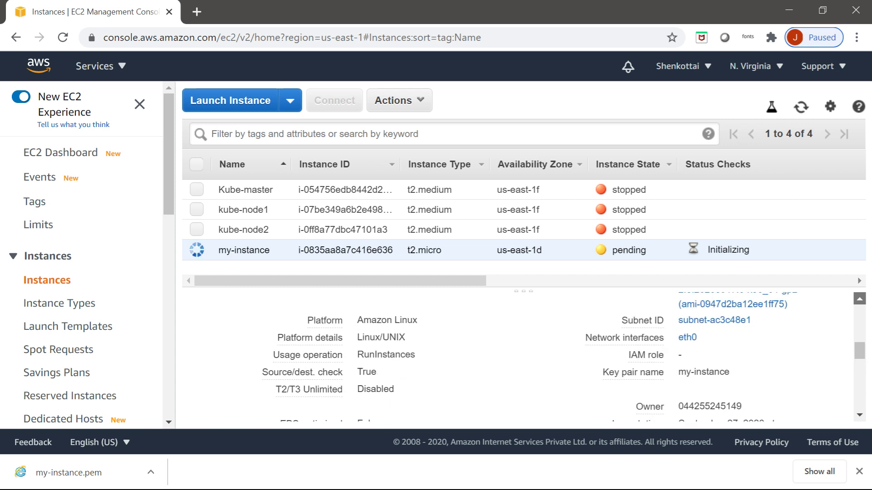
{"action": "scroll", "coordinate": [522, 359], "scroll_direction": "up", "scroll_amount": 10}
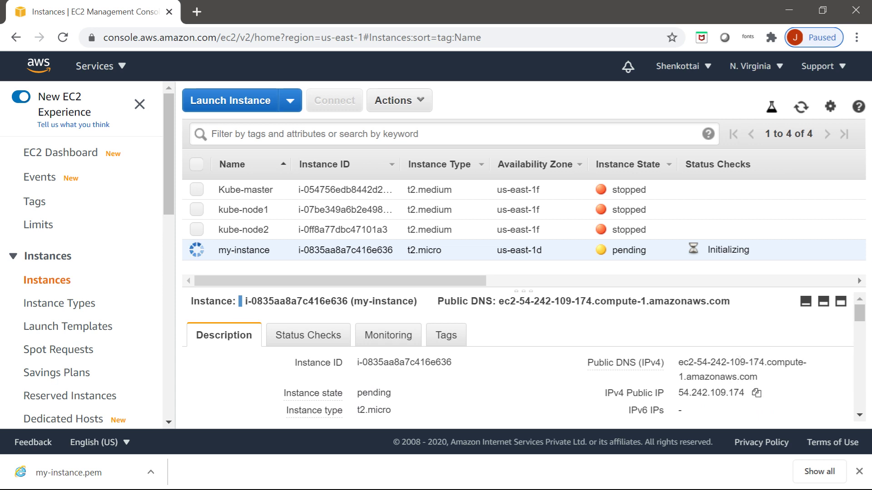
Check the inbound and outbound rules of my-instance's security group, along with the network and key pair details below.
{"action": "scroll", "coordinate": [522, 358], "scroll_direction": "down", "scroll_amount": 1}
{"action": "scroll", "coordinate": [522, 358], "scroll_direction": "down", "scroll_amount": 3}
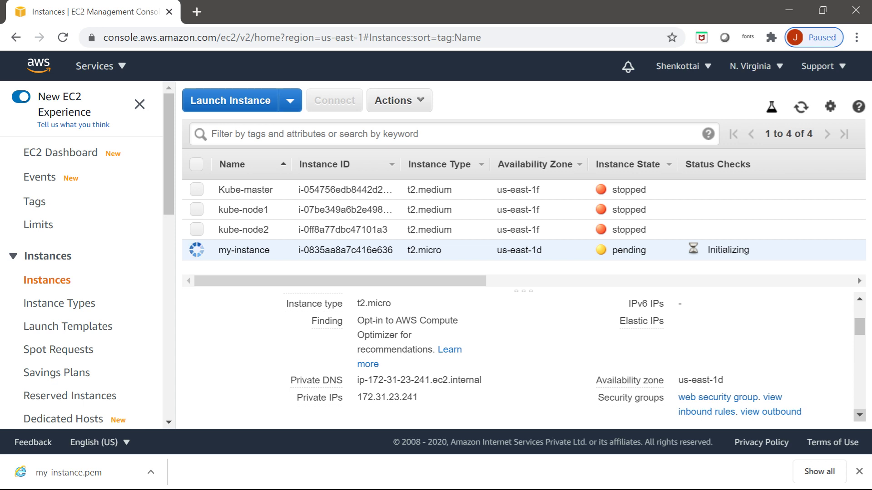
{"action": "scroll", "coordinate": [522, 359], "scroll_direction": "down", "scroll_amount": 2}
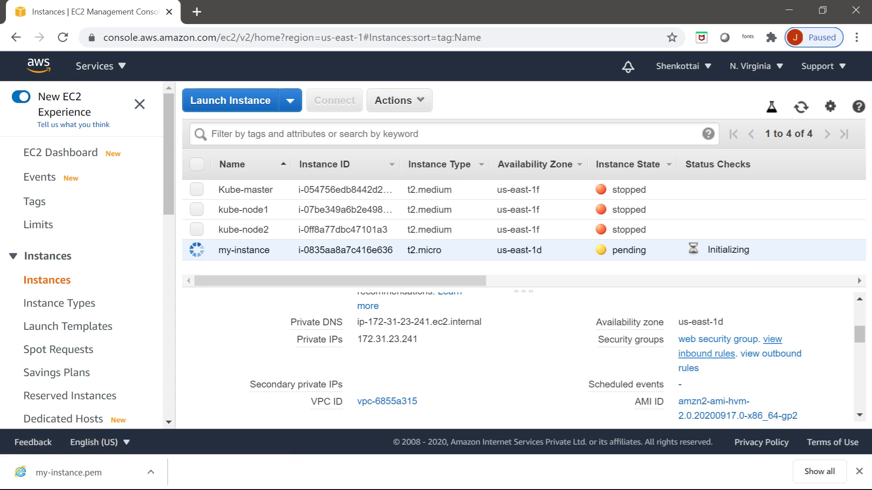
{"action": "left_click", "coordinate": [707, 354]}
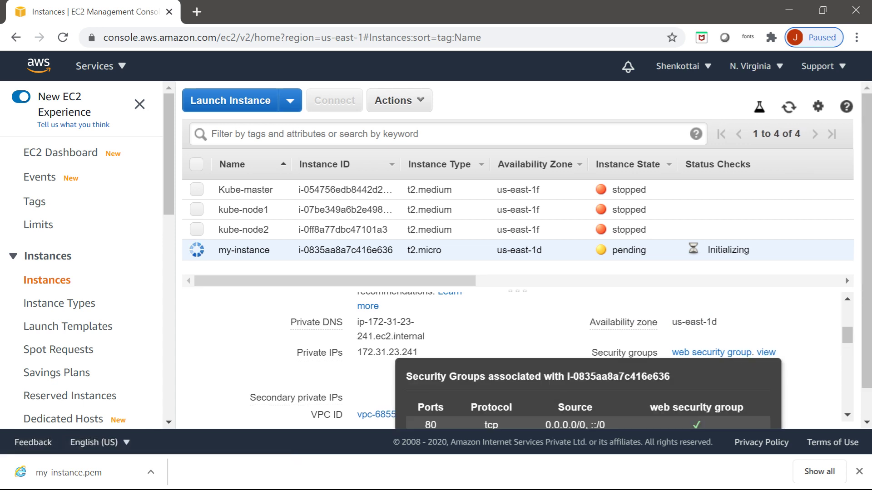
{"action": "left_click_drag", "start_coordinate": [847, 335], "coordinate": [847, 337]}
{"action": "left_click", "coordinate": [707, 332]}
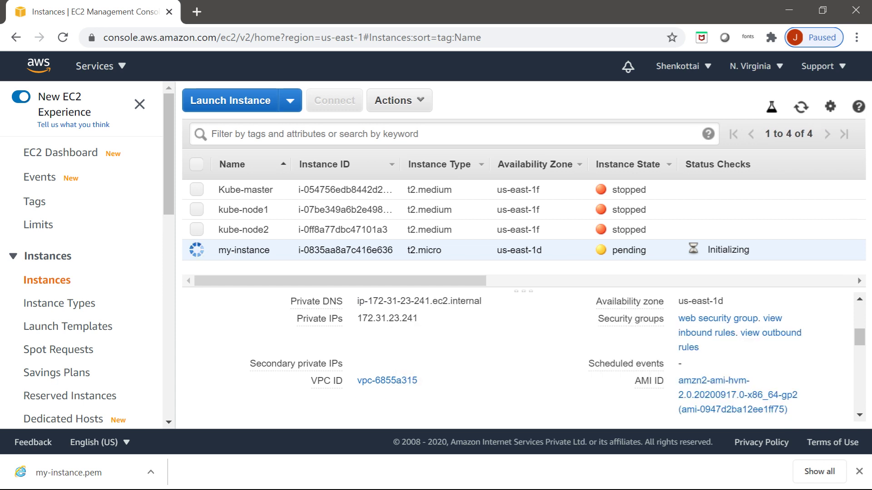
{"action": "left_click", "coordinate": [770, 333]}
{"action": "scroll", "coordinate": [557, 356], "scroll_direction": "down", "scroll_amount": 2}
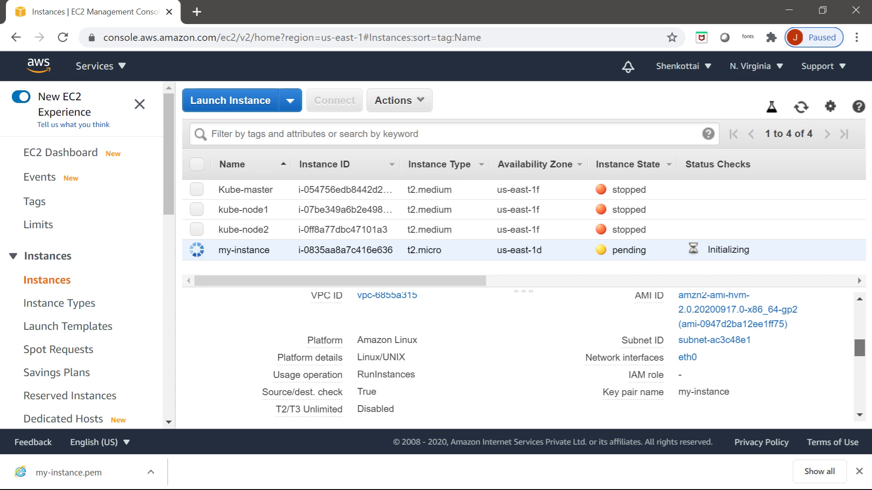
Review the rest of my-instance's description, including its root device, monitoring, capacity reservation, virtualization, tenancy and vCPU details.
{"action": "scroll", "coordinate": [563, 355], "scroll_direction": "down", "scroll_amount": 3}
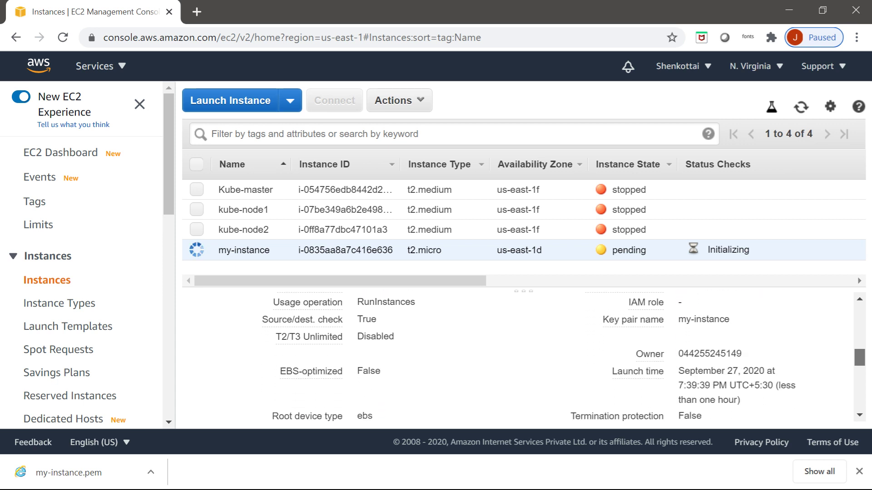
{"action": "scroll", "coordinate": [563, 355], "scroll_direction": "down", "scroll_amount": 3}
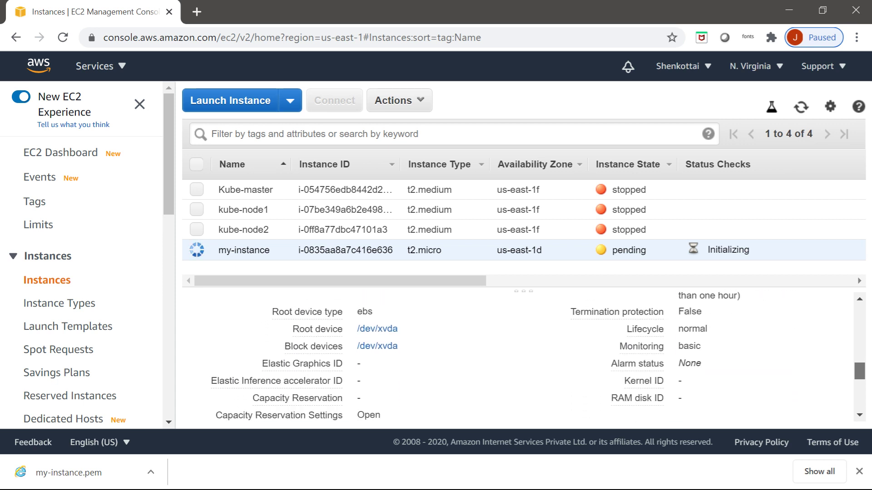
{"action": "scroll", "coordinate": [563, 356], "scroll_direction": "down", "scroll_amount": 2}
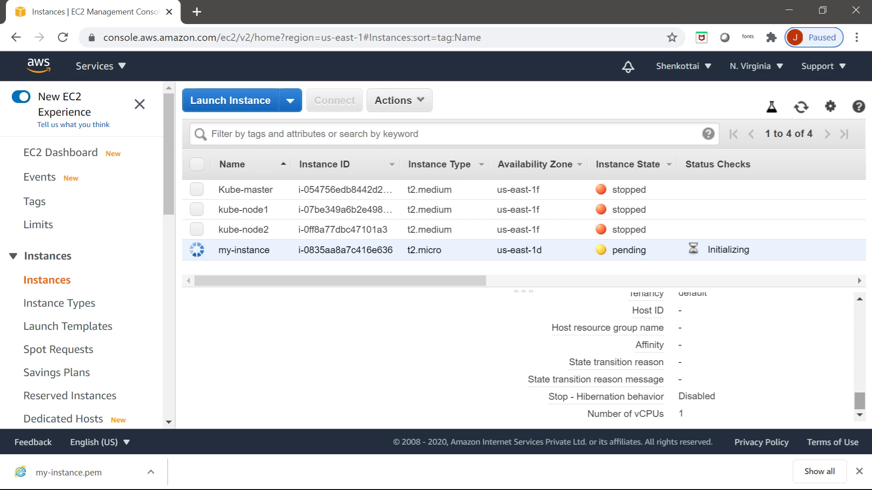
{"action": "scroll", "coordinate": [522, 357], "scroll_direction": "up", "scroll_amount": 5}
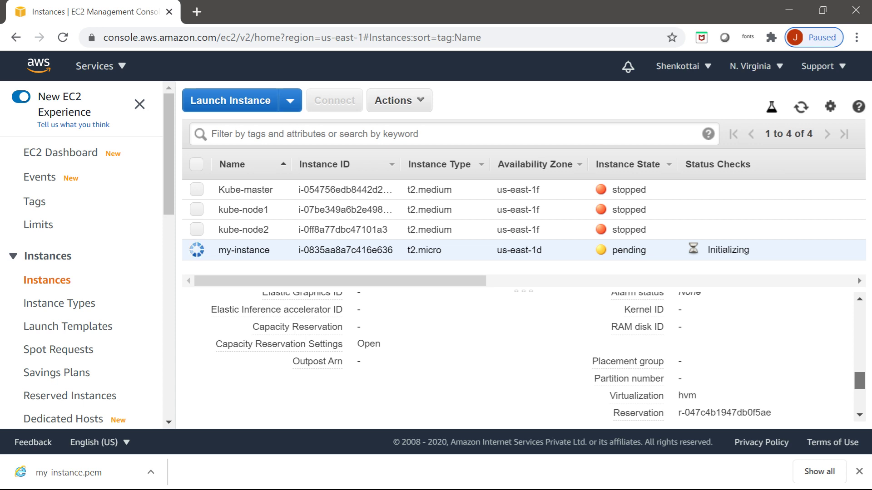
{"action": "scroll", "coordinate": [522, 358], "scroll_direction": "up", "scroll_amount": 2}
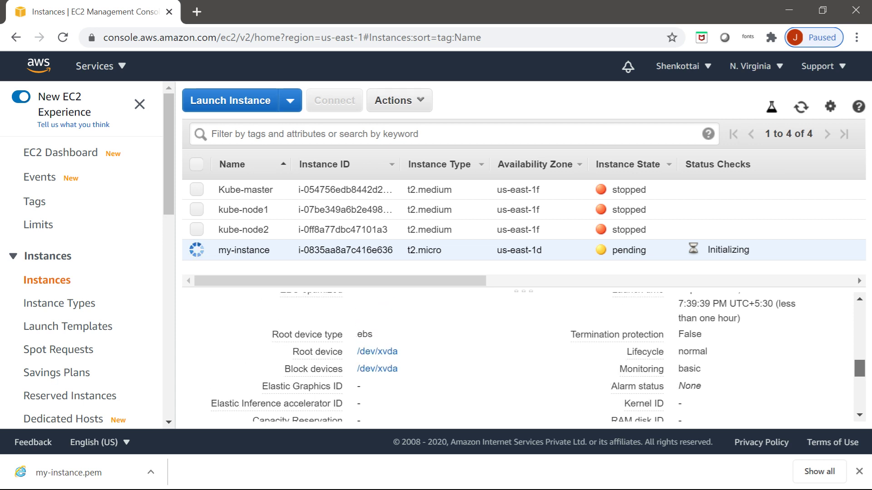
{"action": "scroll", "coordinate": [522, 359], "scroll_direction": "up", "scroll_amount": 8}
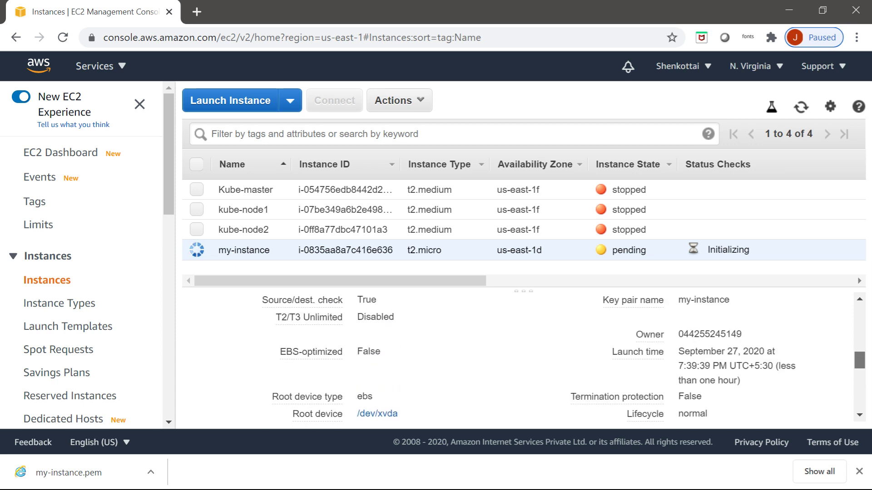
{"action": "scroll", "coordinate": [522, 359], "scroll_direction": "up", "scroll_amount": 3}
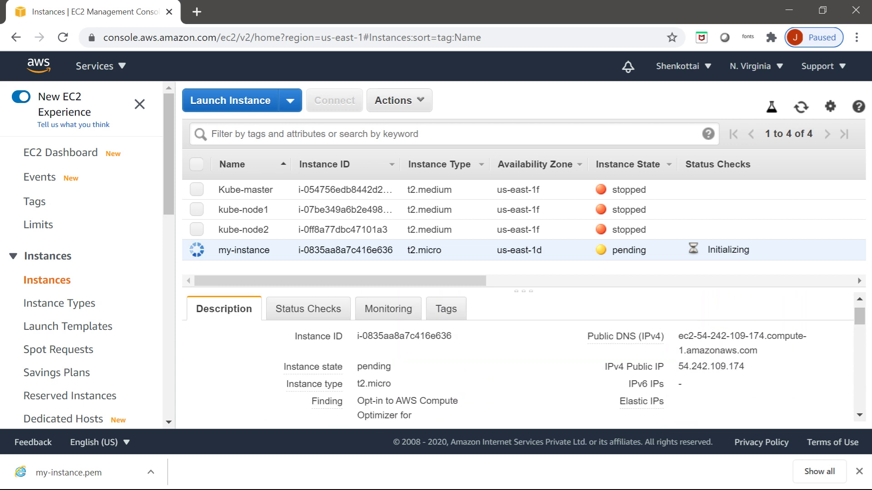
Copy my-instance's IPv4 public IP and open that address in a new browser tab.
{"action": "left_click", "coordinate": [756, 366]}
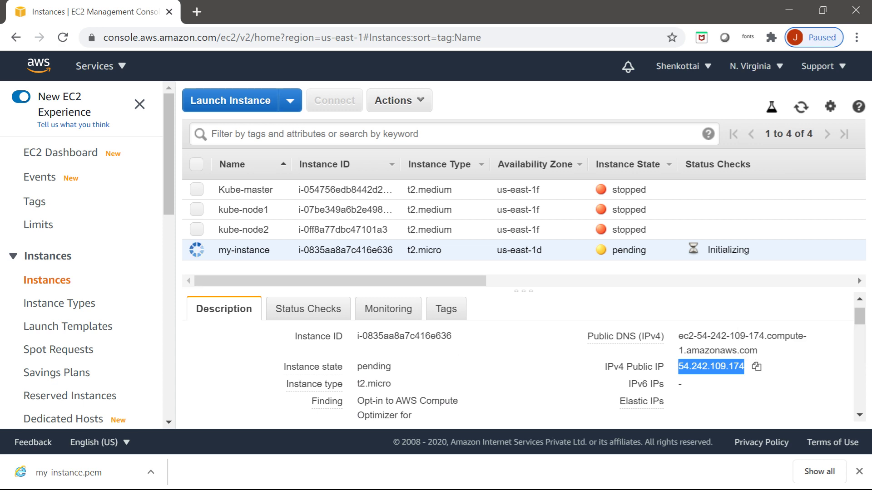
{"action": "left_click", "coordinate": [196, 12]}
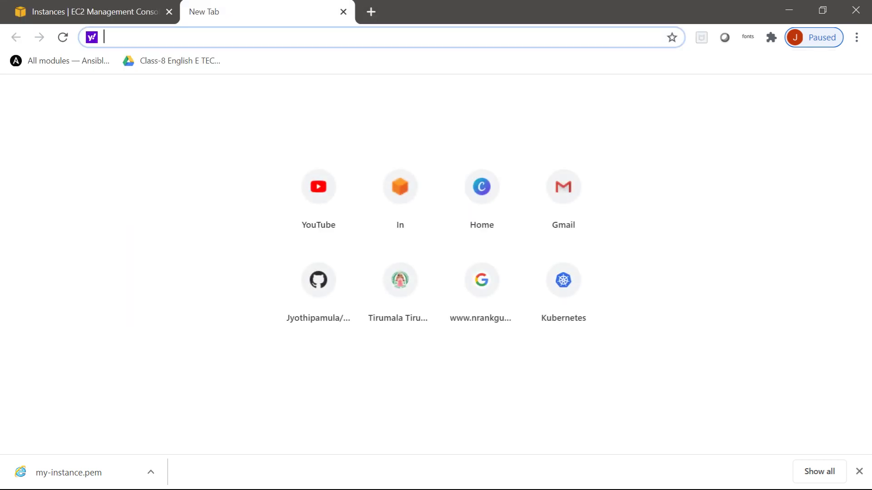
{"action": "key", "text": "ctrl+v"}
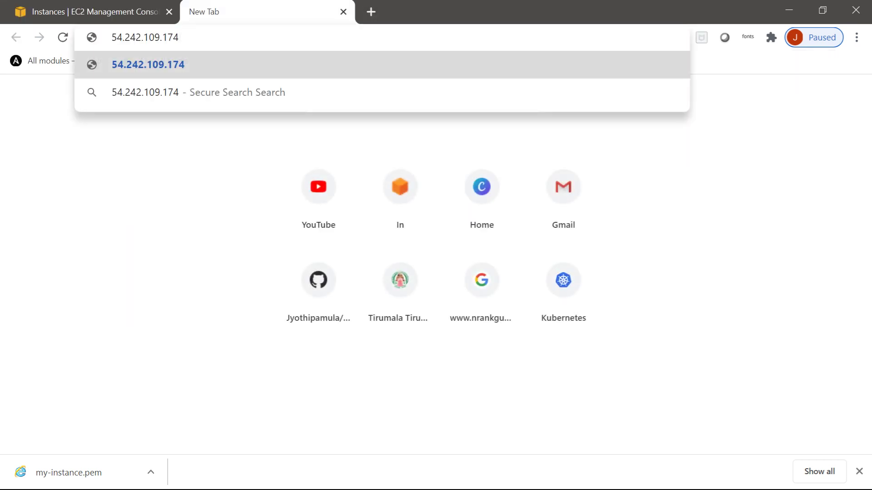
{"action": "key", "text": "Return"}
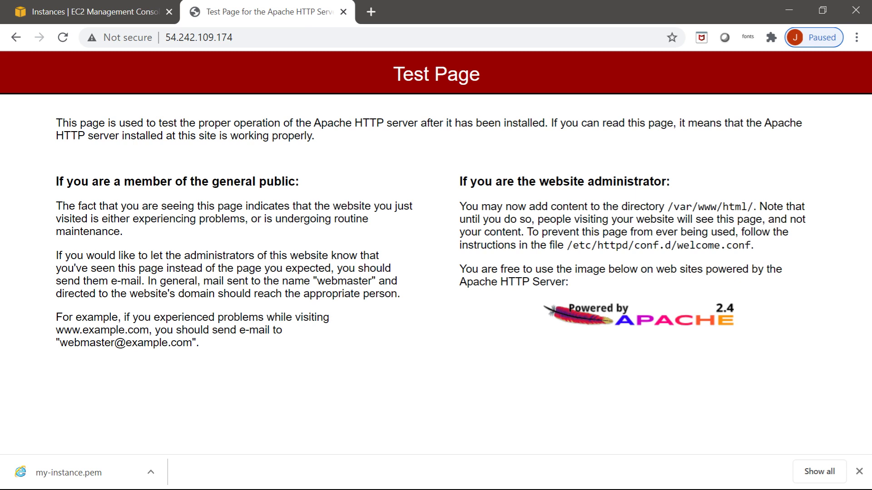
Return to the EC2 instances list and examine my-instance's system and instance status checks.
{"action": "left_click", "coordinate": [106, 12]}
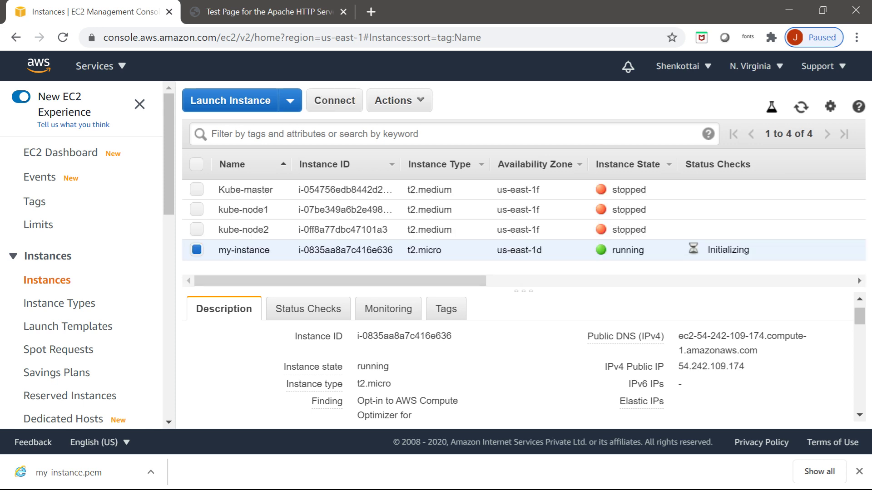
{"action": "scroll", "coordinate": [517, 358], "scroll_direction": "down", "scroll_amount": 2}
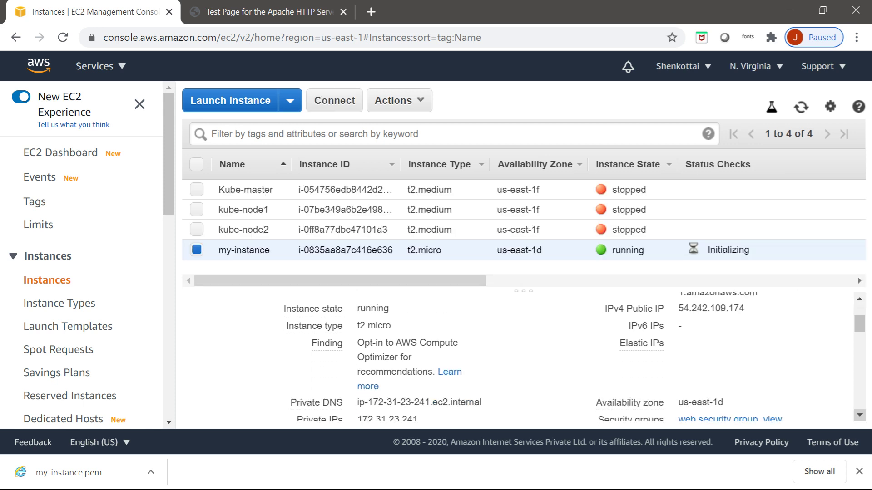
{"action": "scroll", "coordinate": [518, 359], "scroll_direction": "up", "scroll_amount": 3}
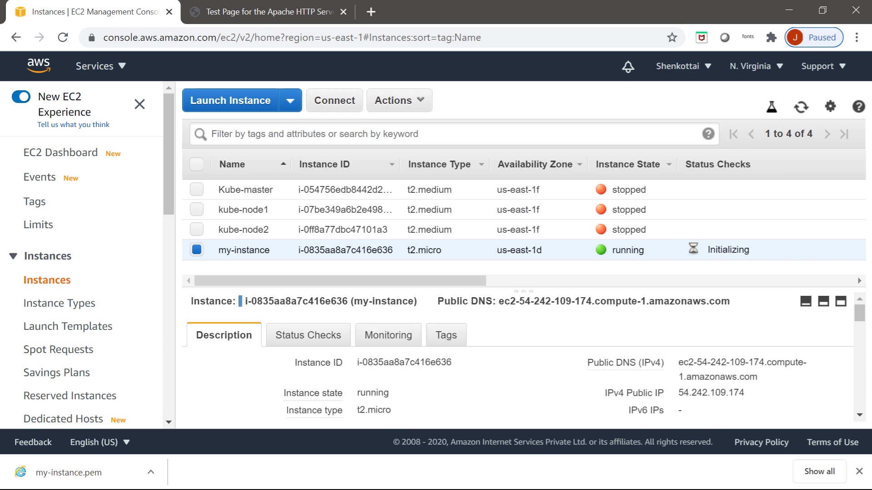
{"action": "left_click", "coordinate": [308, 335]}
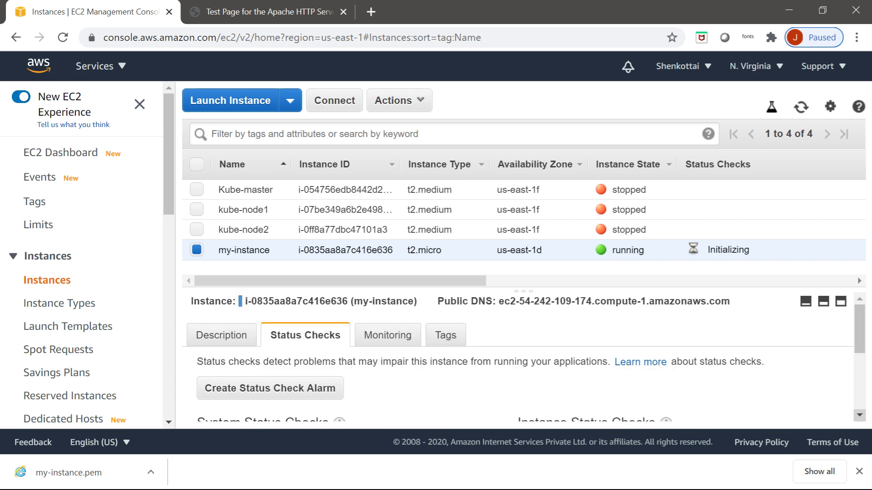
{"action": "scroll", "coordinate": [518, 359], "scroll_direction": "down", "scroll_amount": 3}
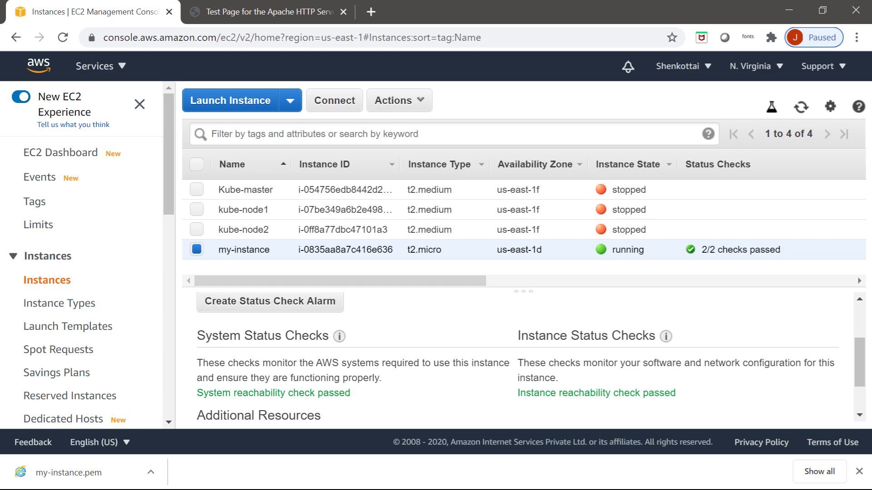
{"action": "scroll", "coordinate": [522, 359], "scroll_direction": "up", "scroll_amount": 3}
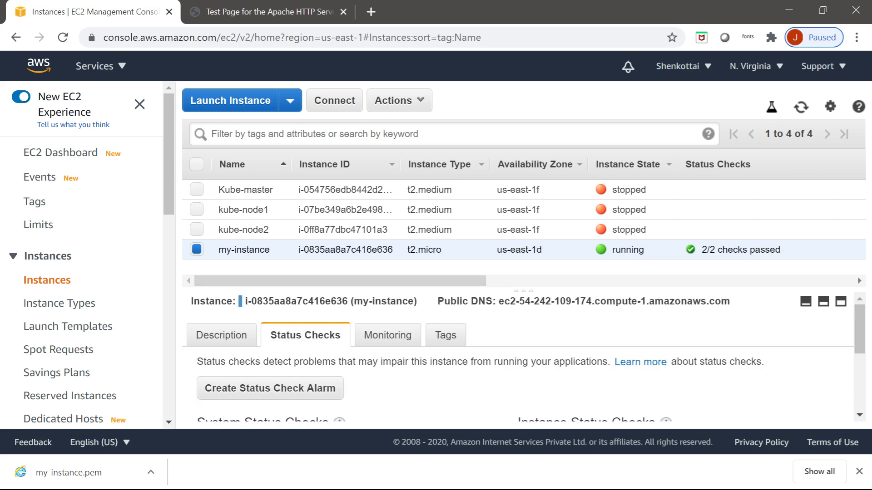
Copy my-instance's IPv4 public IP from its description details.
{"action": "left_click", "coordinate": [221, 335]}
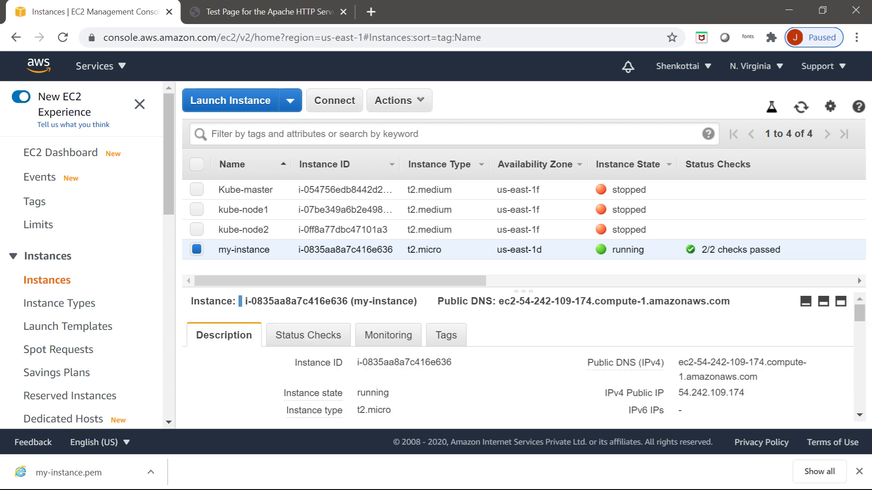
{"action": "scroll", "coordinate": [756, 363], "scroll_direction": "down", "scroll_amount": 1}
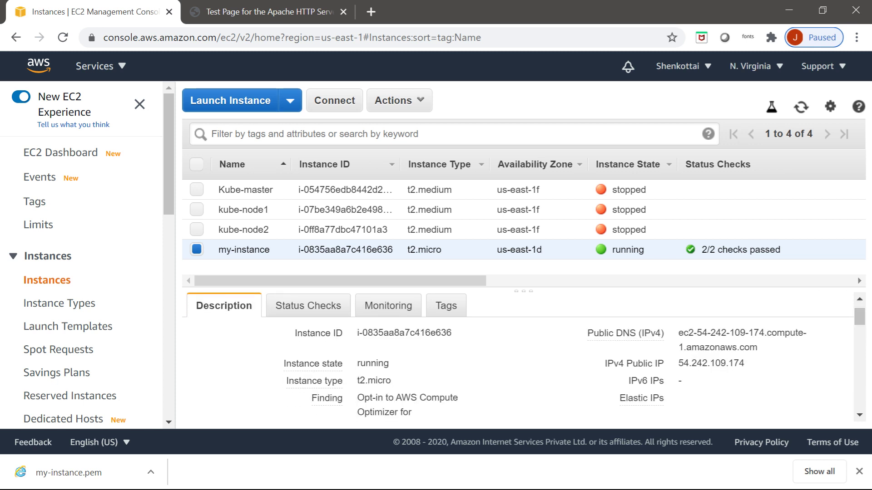
{"action": "left_click", "coordinate": [756, 363]}
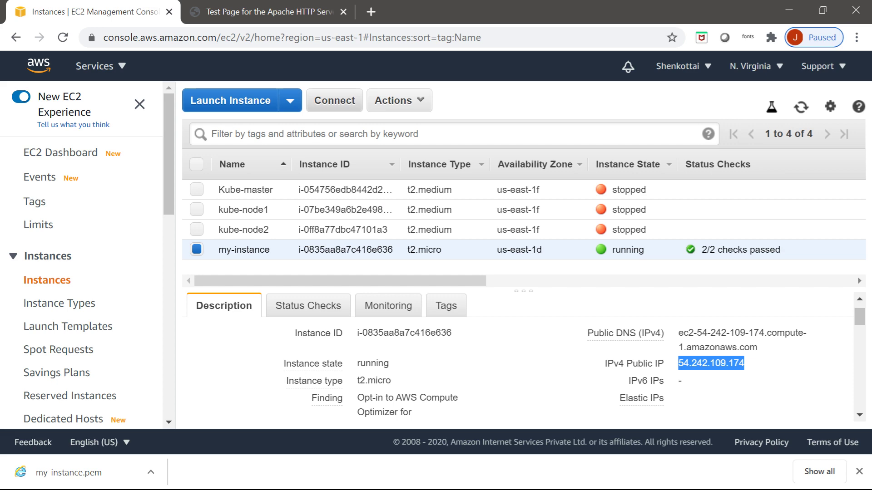
Read the standalone SSH client connection instructions for my-instance and close them.
{"action": "left_click", "coordinate": [334, 101]}
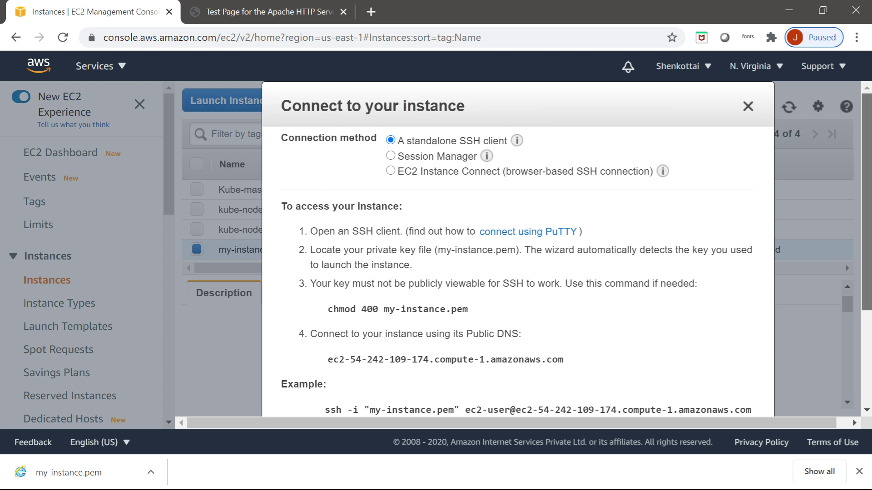
{"action": "scroll", "coordinate": [517, 245], "scroll_direction": "down", "scroll_amount": 2}
{"action": "scroll", "coordinate": [518, 245], "scroll_direction": "down", "scroll_amount": 2}
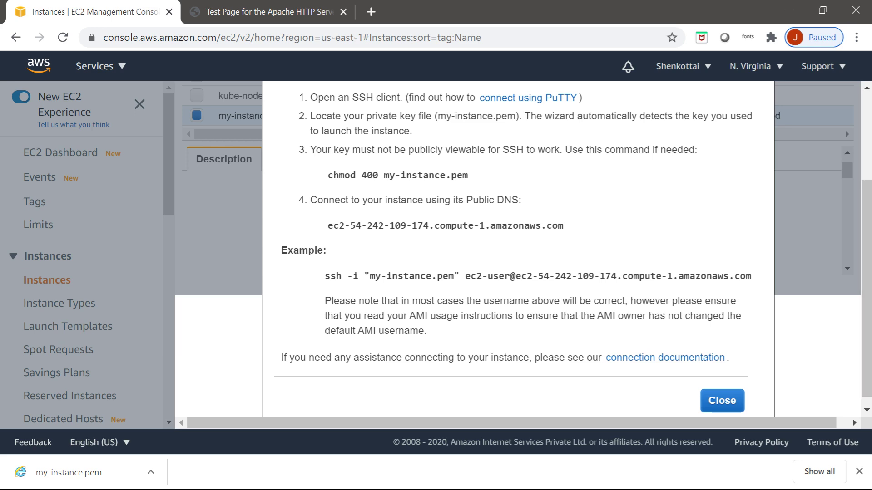
{"action": "left_click", "coordinate": [721, 400]}
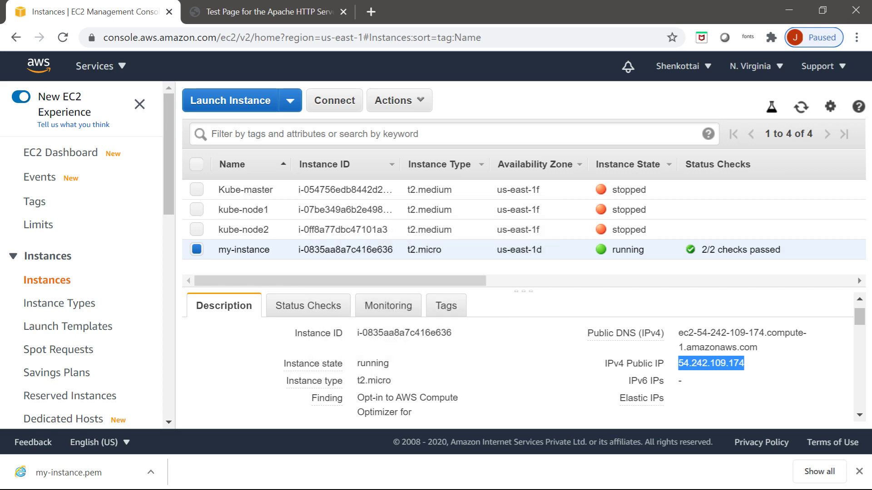
Search the web for "putty gen" in a new browser tab and close the results tab.
{"action": "left_click", "coordinate": [371, 11]}
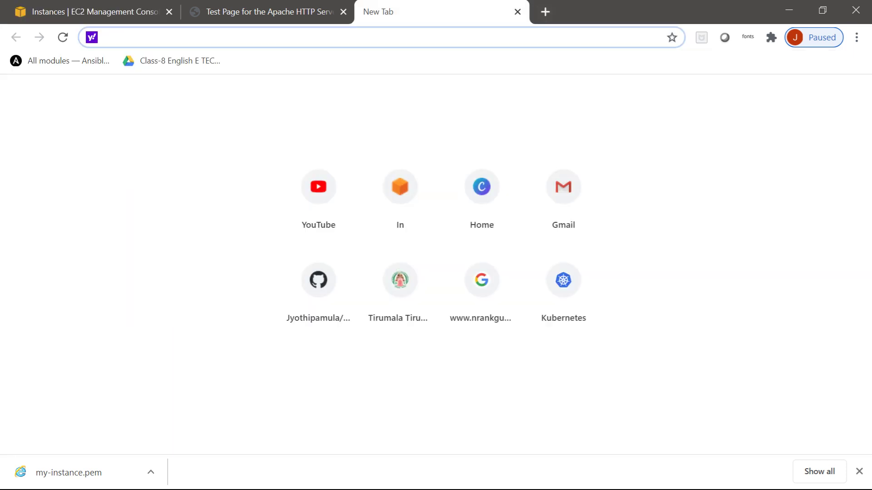
{"action": "type", "text": "putt"}
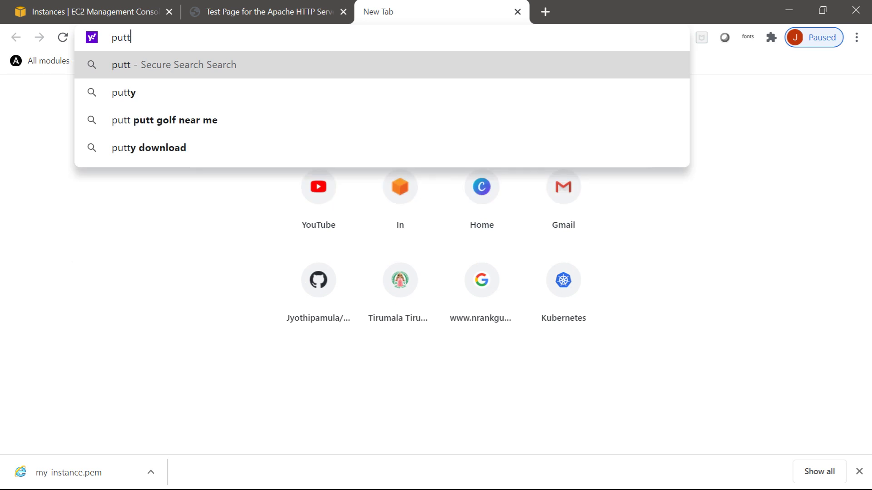
{"action": "type", "text": "y"}
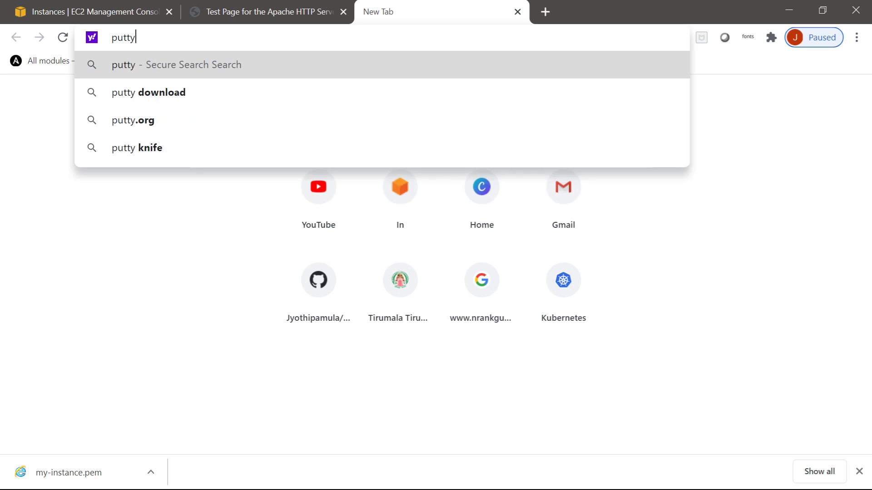
{"action": "type", "text": " gen"}
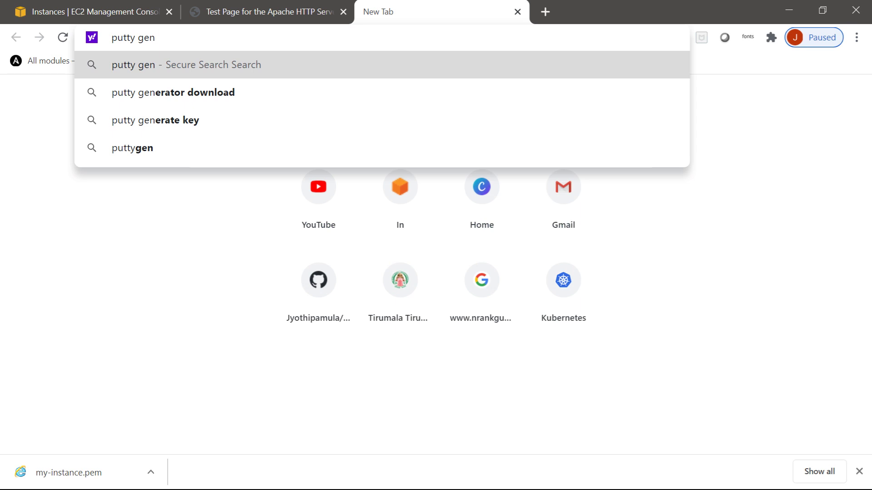
{"action": "key", "text": "Return"}
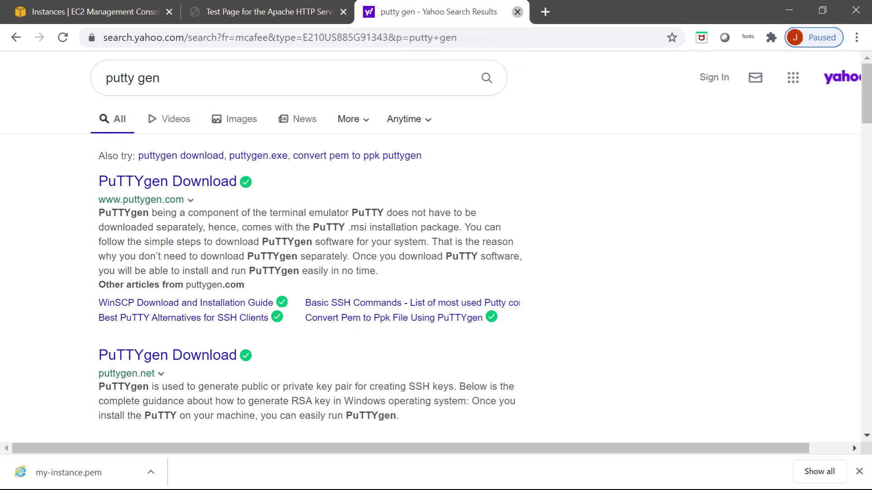
{"action": "left_click", "coordinate": [517, 11]}
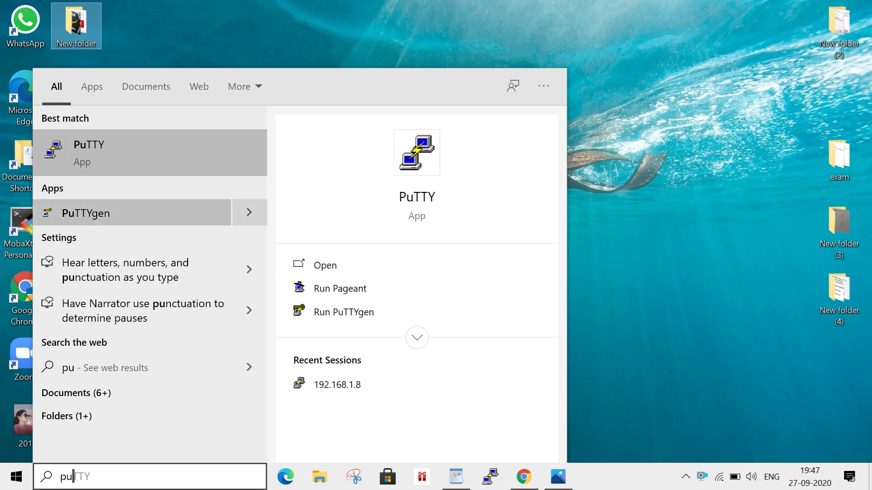
Switch to PuTTYgen and load the my-instance PEM private key from Downloads, with all file types shown.
{"action": "left_click", "coordinate": [132, 213]}
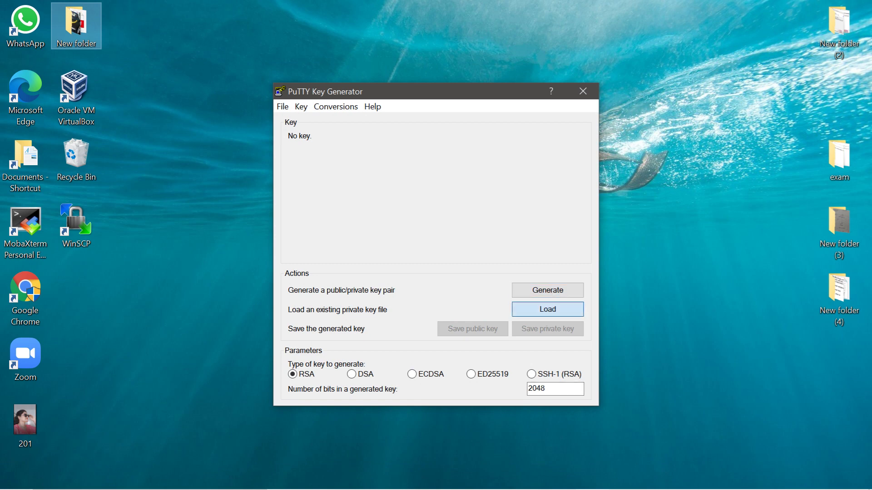
{"action": "left_click", "coordinate": [547, 309]}
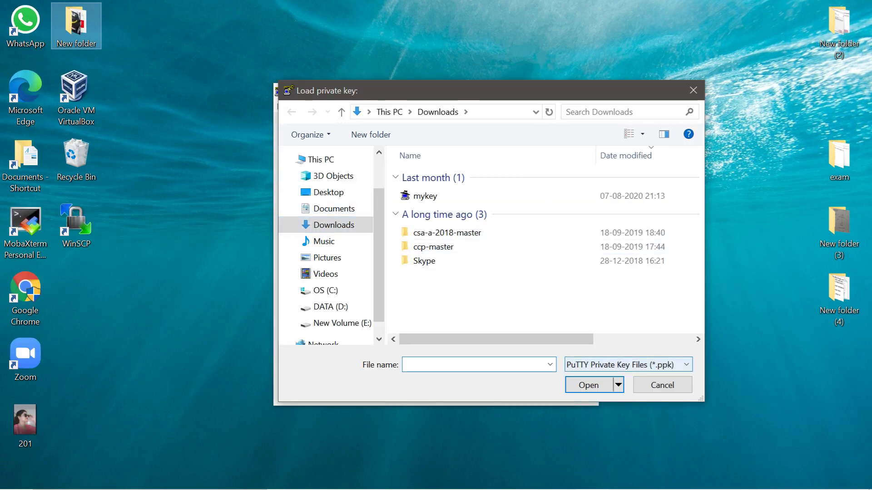
{"action": "left_click", "coordinate": [629, 364]}
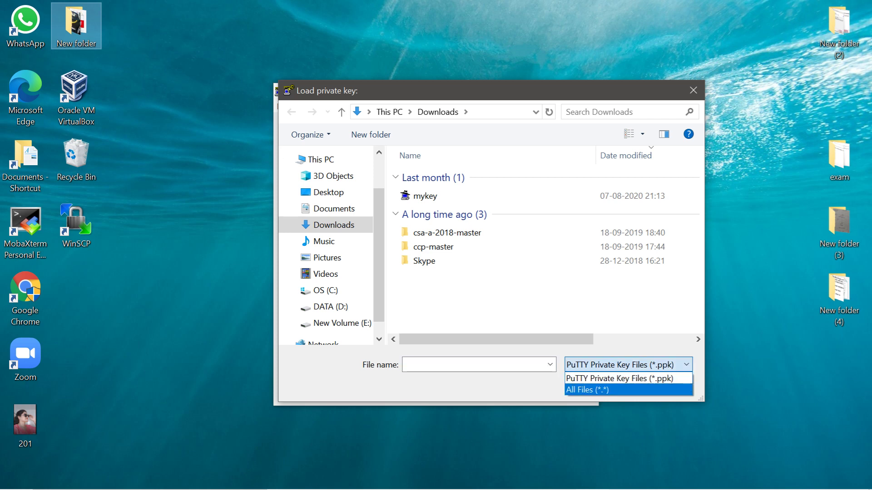
{"action": "left_click", "coordinate": [595, 390]}
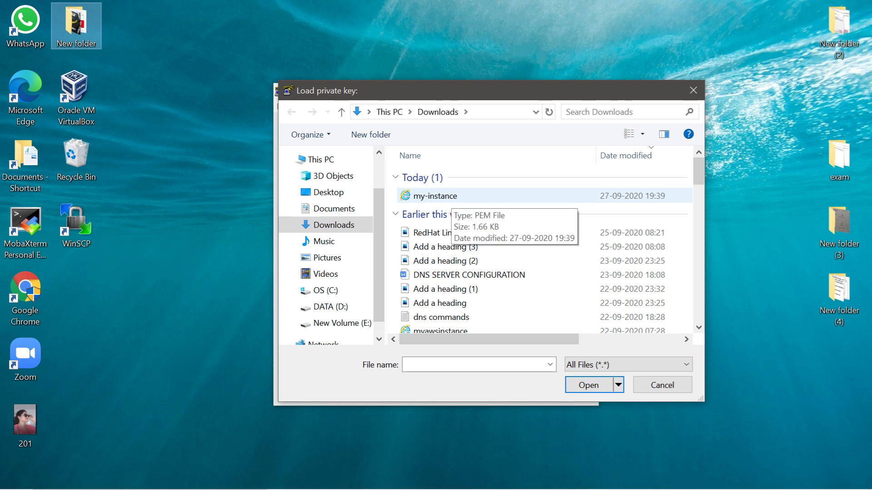
{"action": "left_click", "coordinate": [436, 195]}
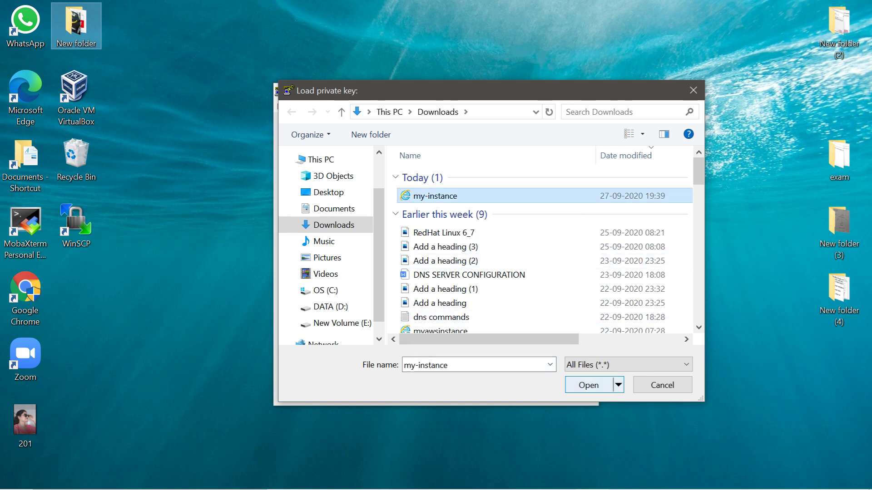
{"action": "key", "text": "Return"}
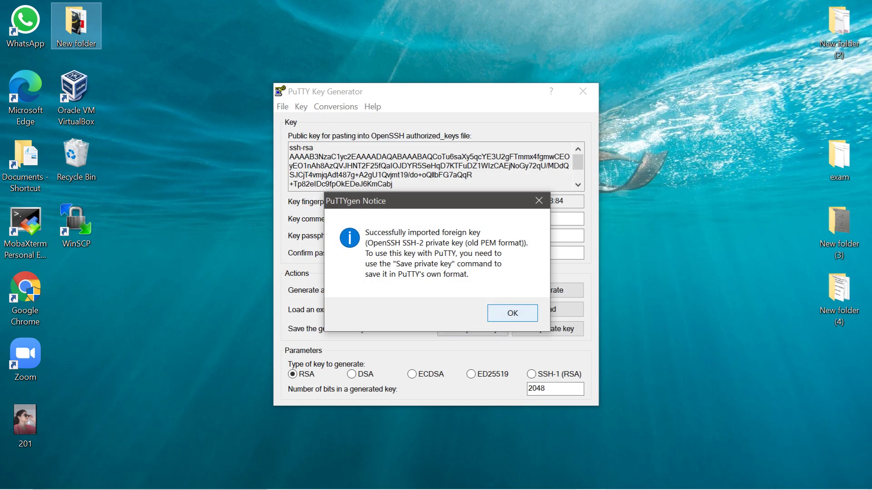
Save the imported private key without a passphrase as my-instance in PuTTY private key format in Downloads, and close PuTTYgen.
{"action": "left_click", "coordinate": [512, 313]}
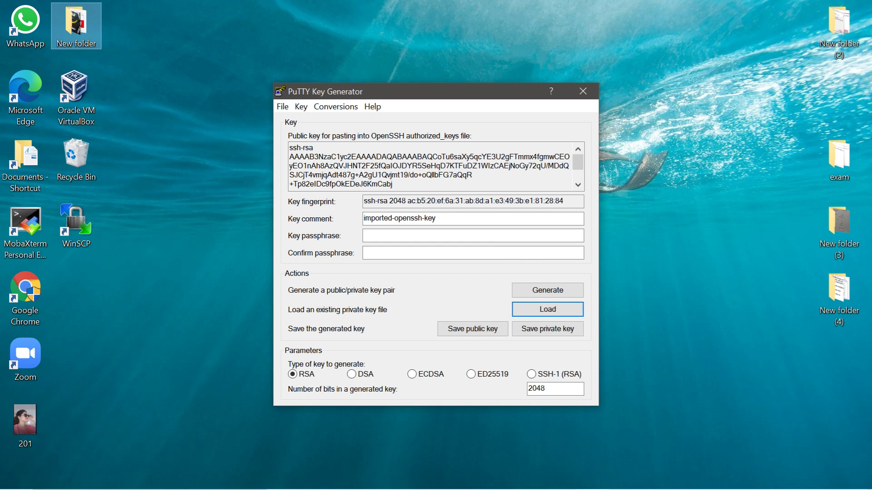
{"action": "left_click", "coordinate": [548, 329]}
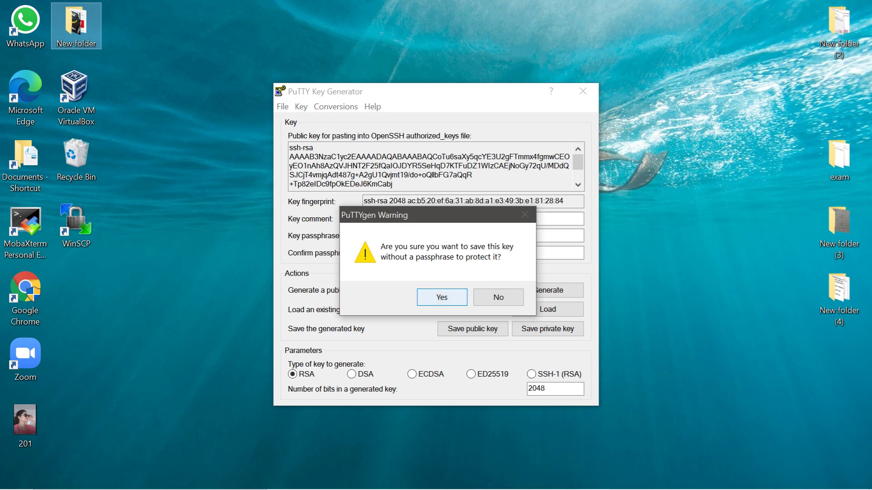
{"action": "left_click", "coordinate": [441, 298]}
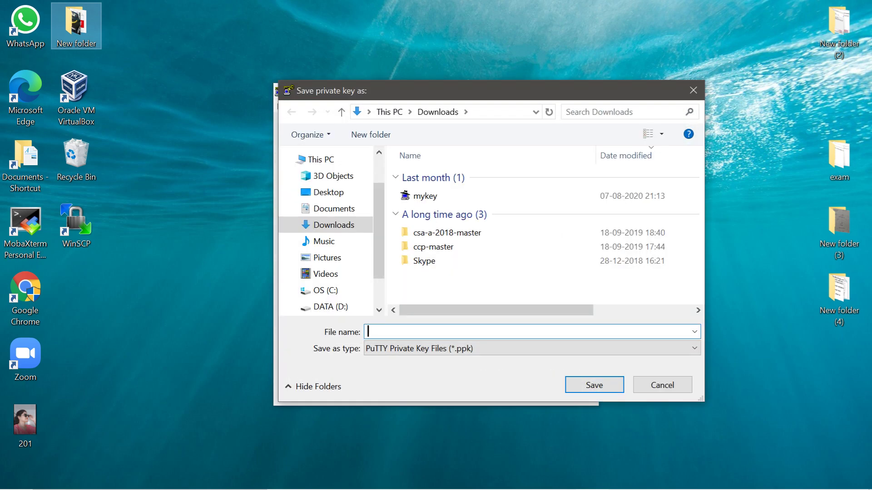
{"action": "type", "text": "my"}
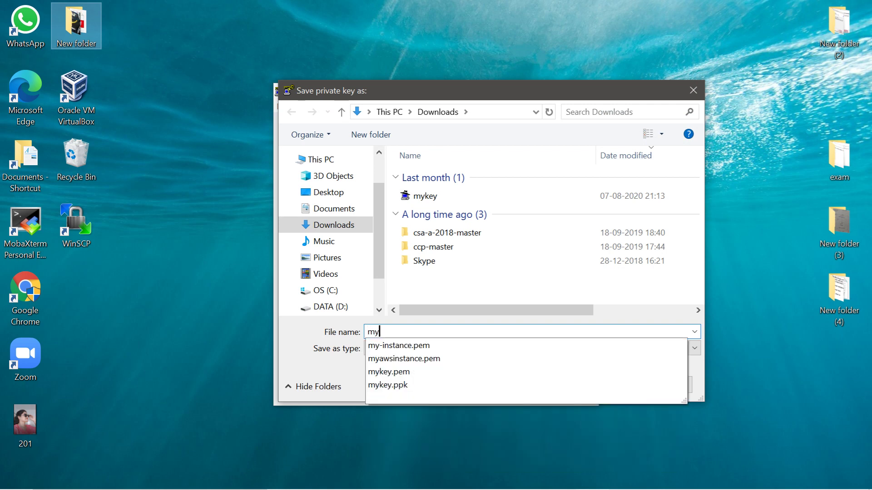
{"action": "type", "text": "-ins"}
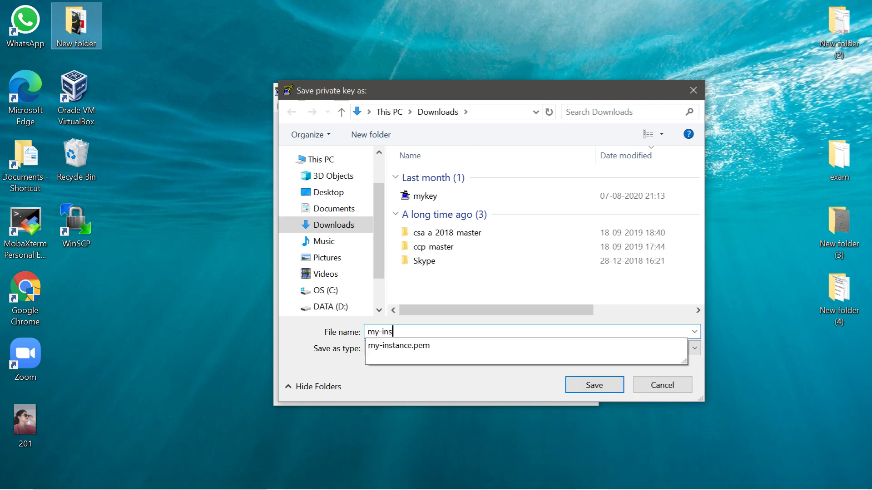
{"action": "type", "text": "tance"}
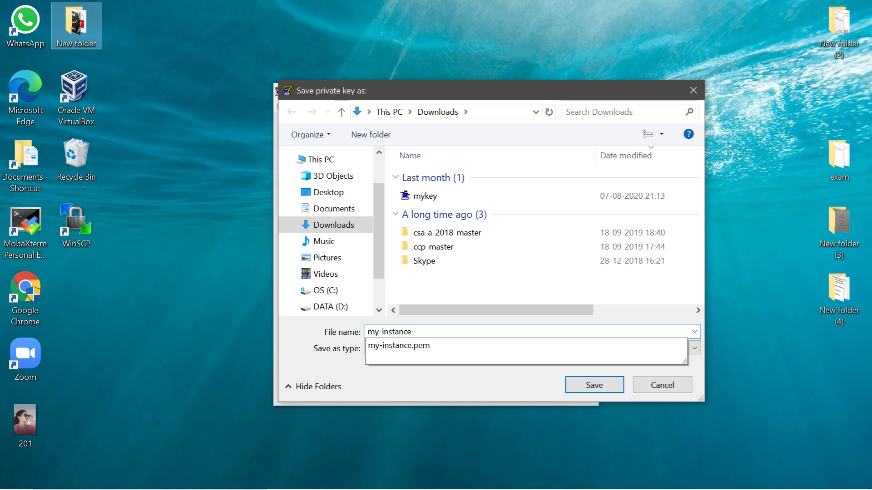
{"action": "key", "text": "Down"}
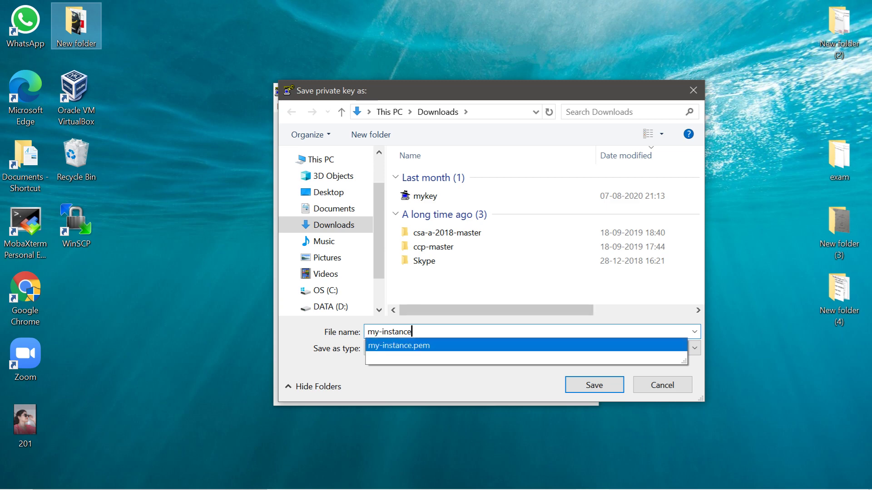
{"action": "key", "text": "Return"}
{"action": "key", "text": "Return"}
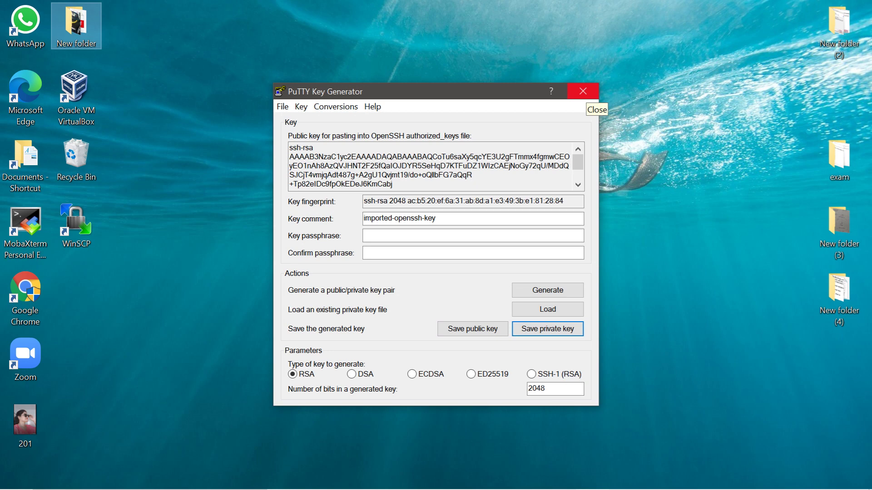
{"action": "left_click", "coordinate": [582, 91]}
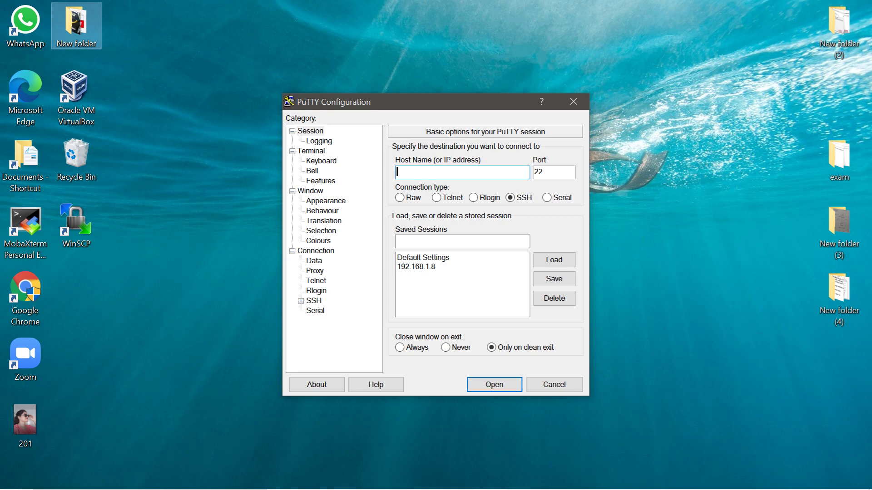
Switch to PuTTY, set the host to 54.242.109.174, and select the my-instance private key from Downloads for SSH authentication.
{"action": "type", "text": "54.242.109.174"}
{"action": "left_click", "coordinate": [300, 301]}
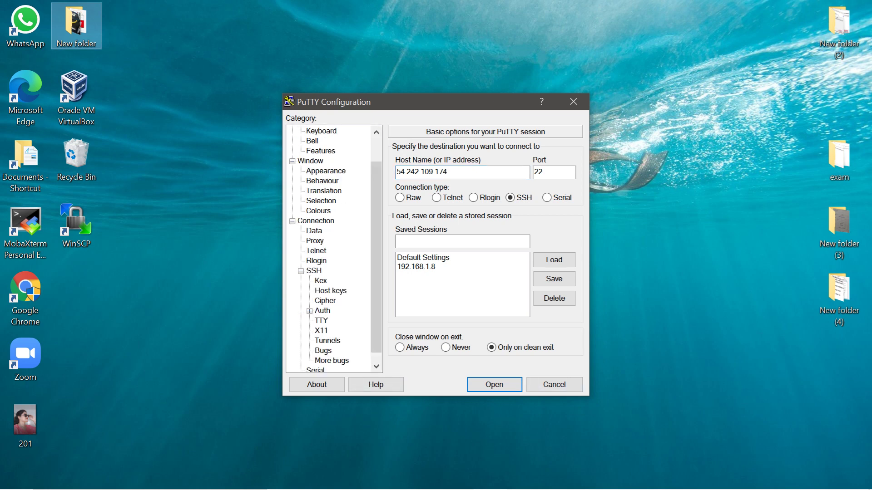
{"action": "left_click", "coordinate": [322, 310]}
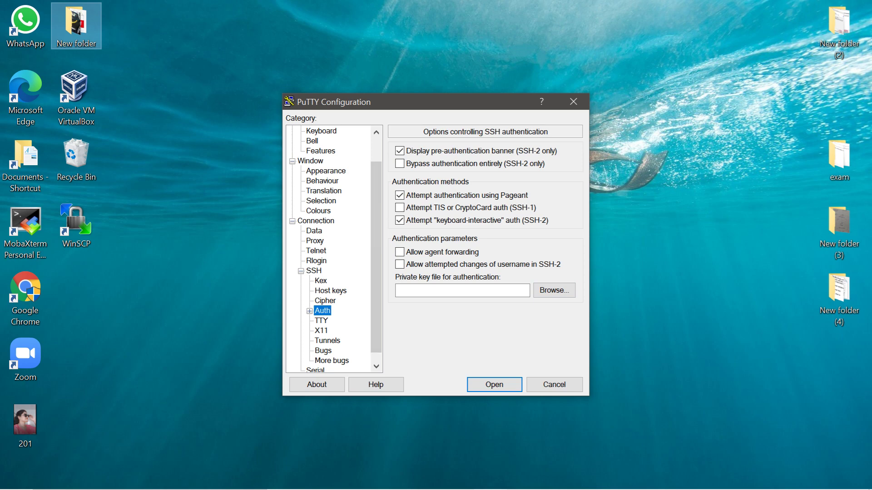
{"action": "left_click", "coordinate": [553, 290]}
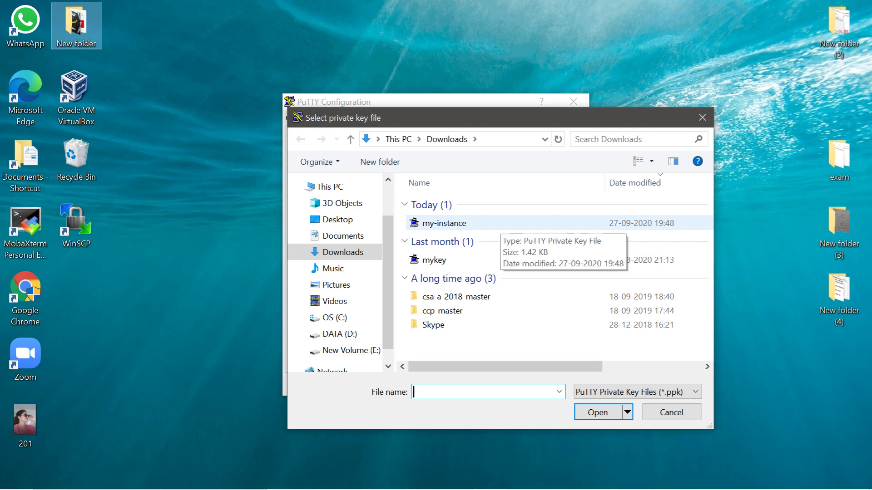
{"action": "left_click", "coordinate": [495, 223]}
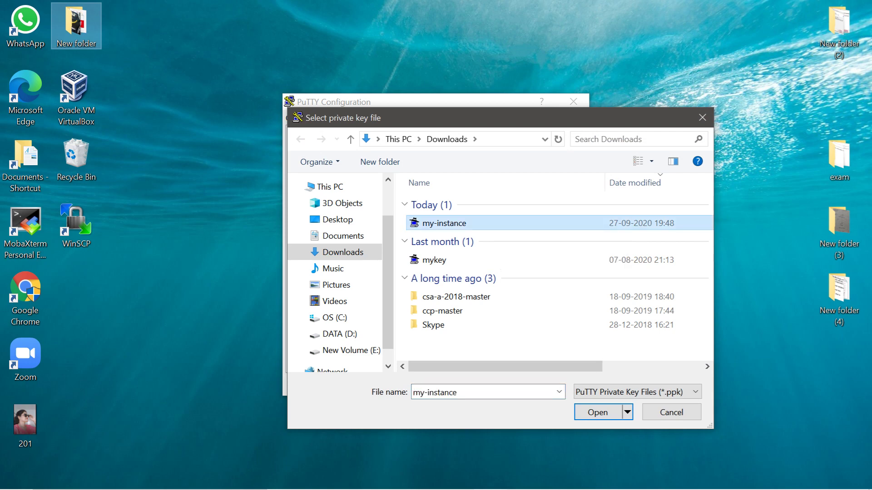
{"action": "left_click", "coordinate": [598, 412]}
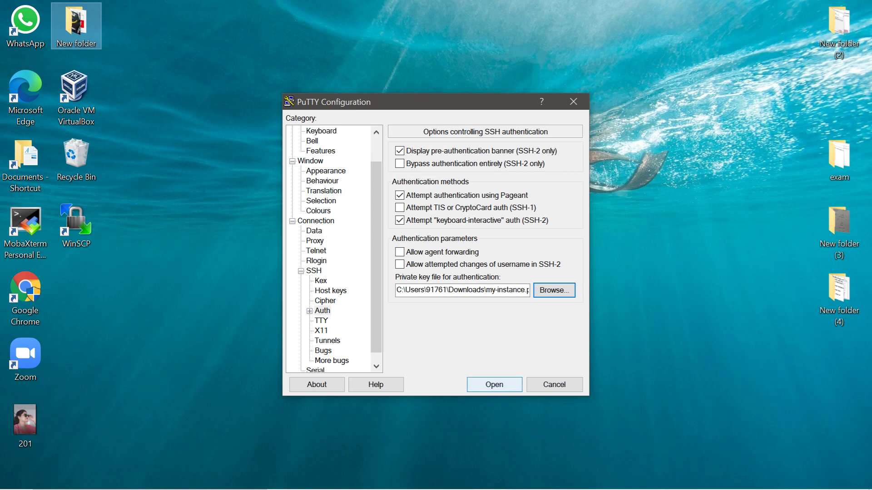
Open the SSH session, accept and cache the server's host key, log in as ec2-user, and maximize the terminal.
{"action": "left_click", "coordinate": [494, 385]}
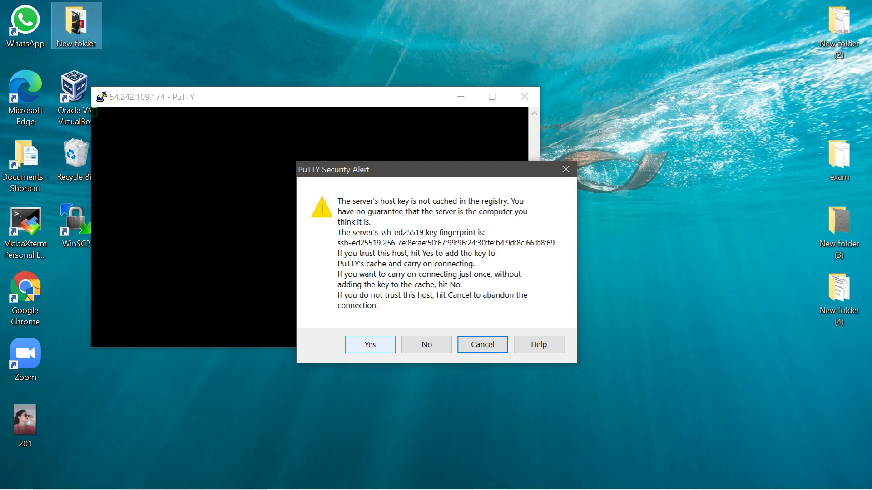
{"action": "left_click", "coordinate": [370, 344]}
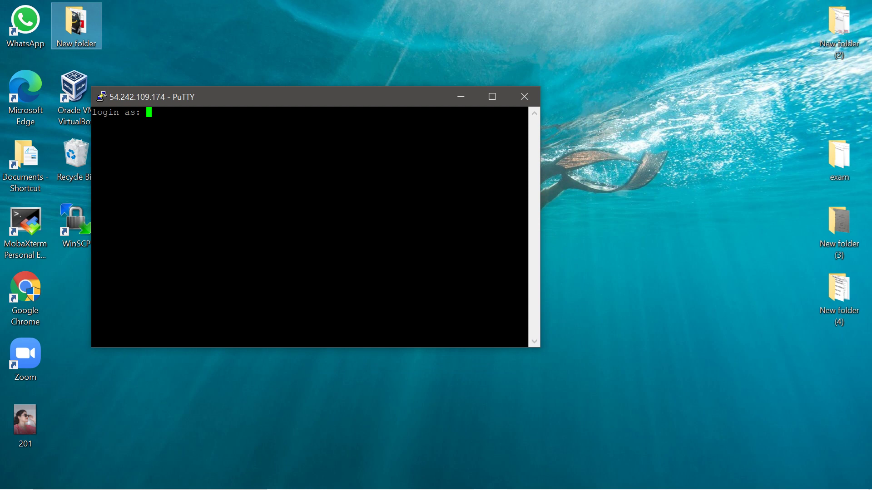
{"action": "type", "text": "ec2-user"}
{"action": "key", "text": "Return"}
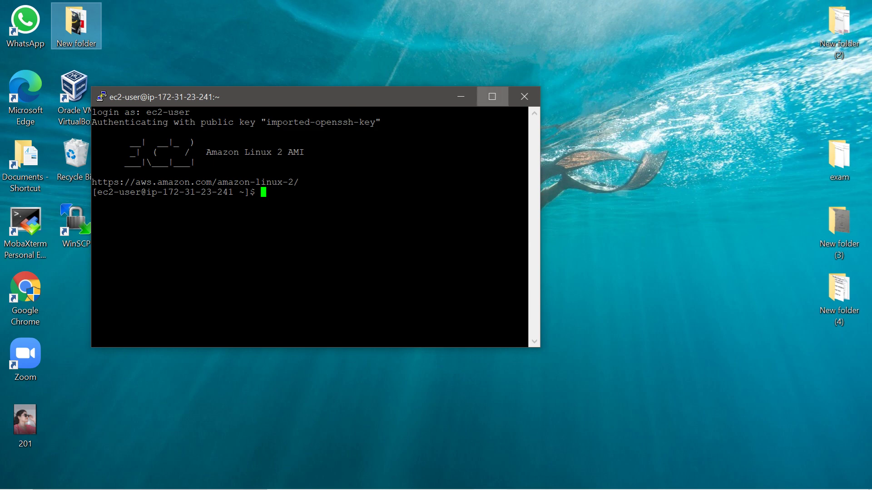
{"action": "left_click", "coordinate": [492, 96]}
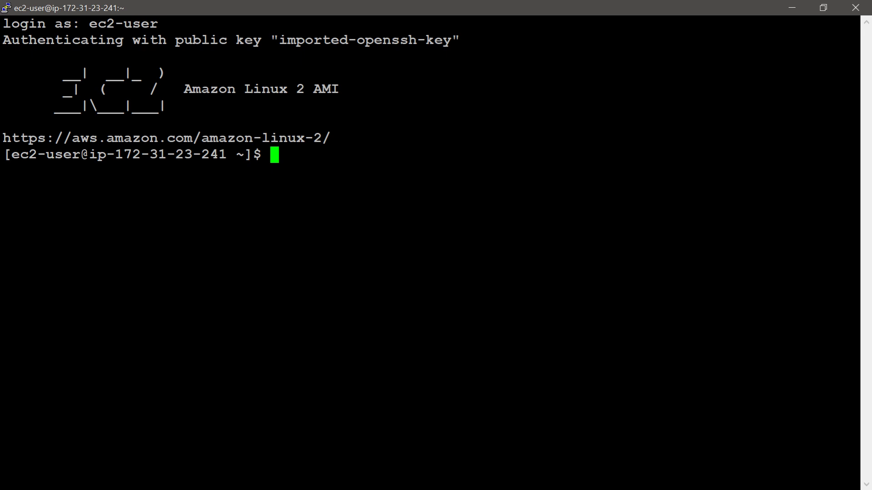
Test the instance's internet connectivity by pinging amazon.com, and stop the ping after several replies.
{"action": "type", "text": "pin"}
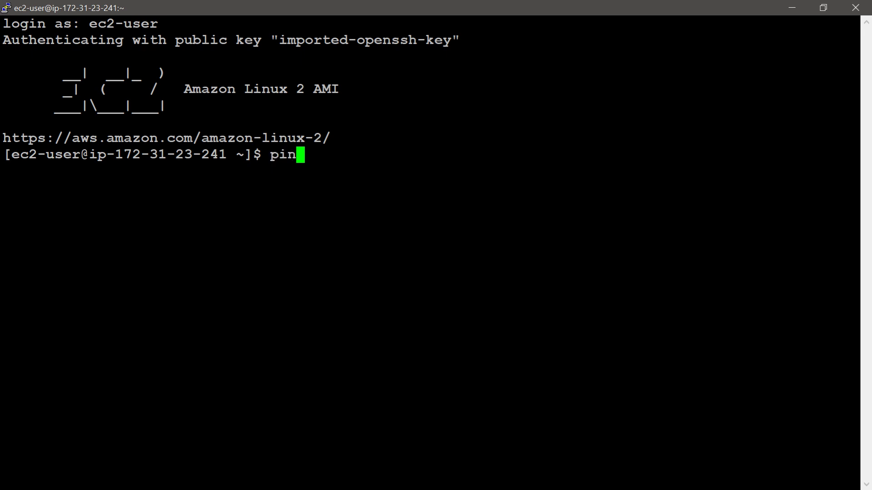
{"action": "type", "text": "g am"}
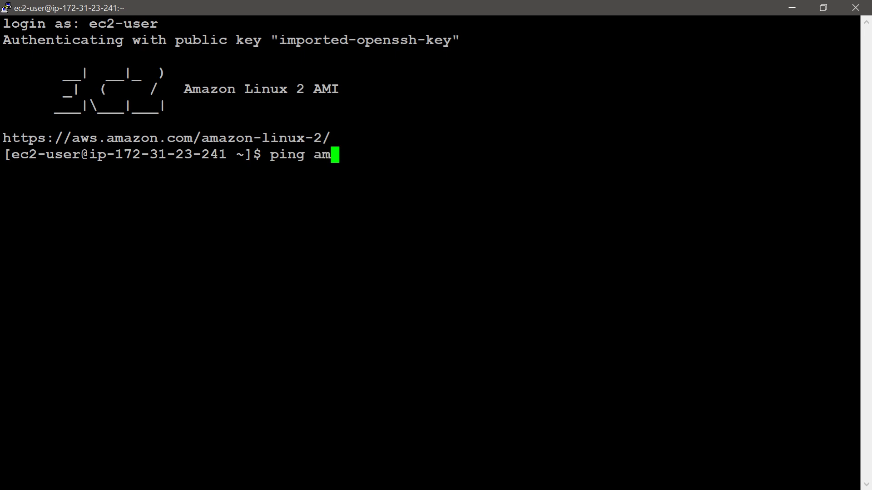
{"action": "type", "text": "azon"}
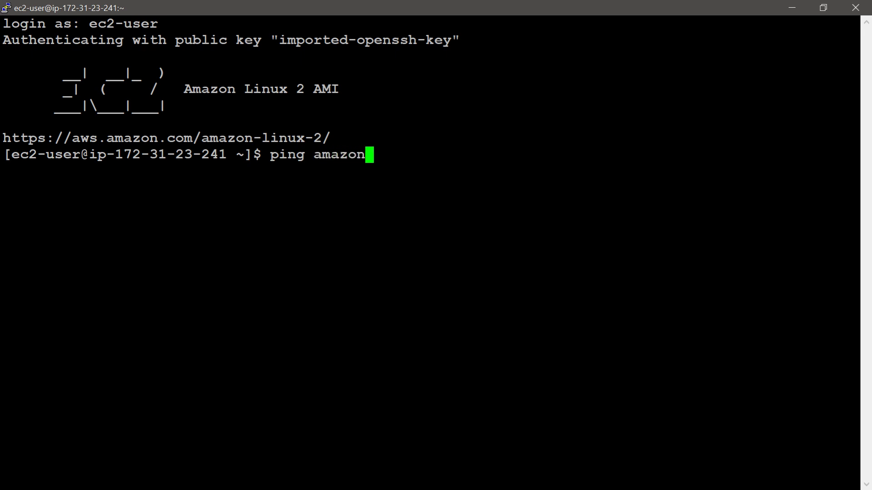
{"action": "type", "text": ".com"}
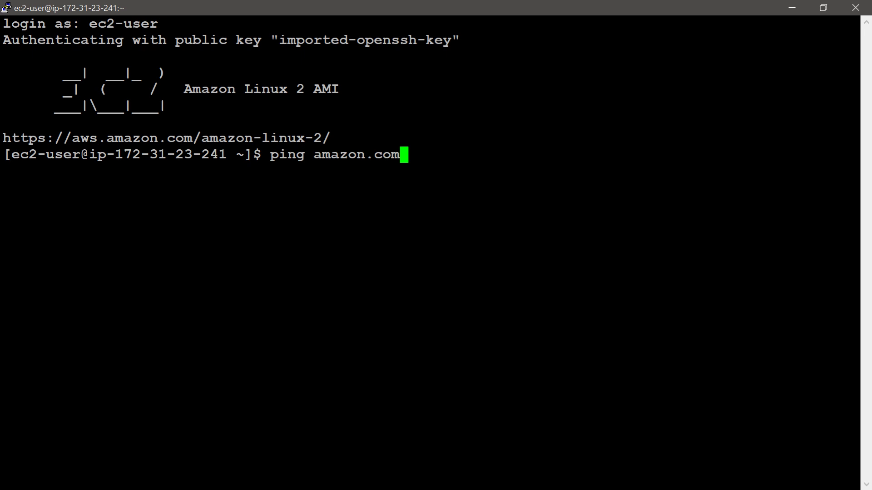
{"action": "key", "text": "Return"}
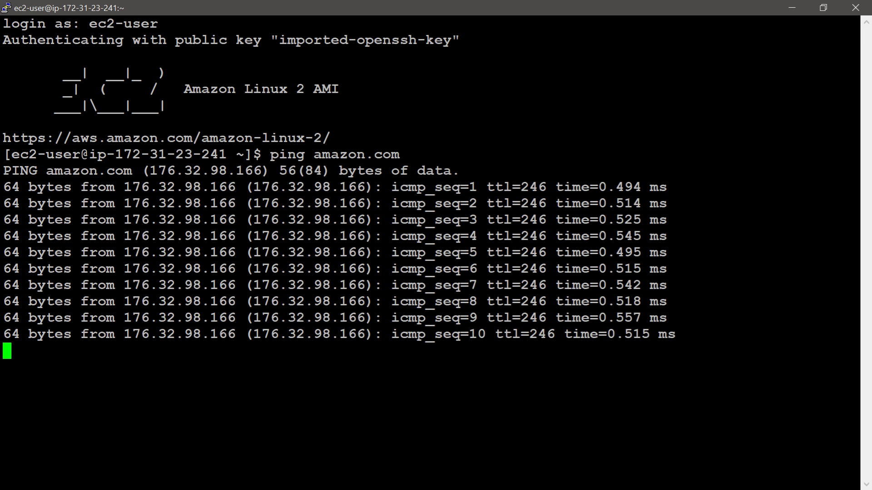
{"action": "key", "text": "ctrl+c"}
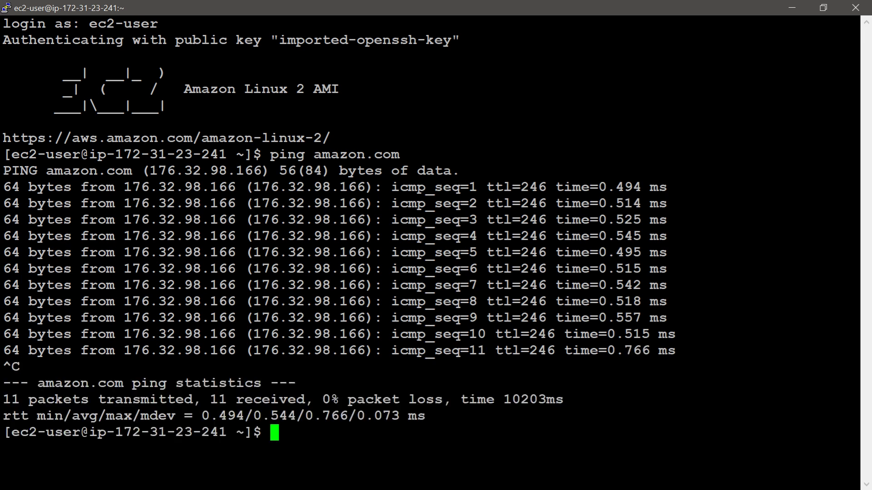